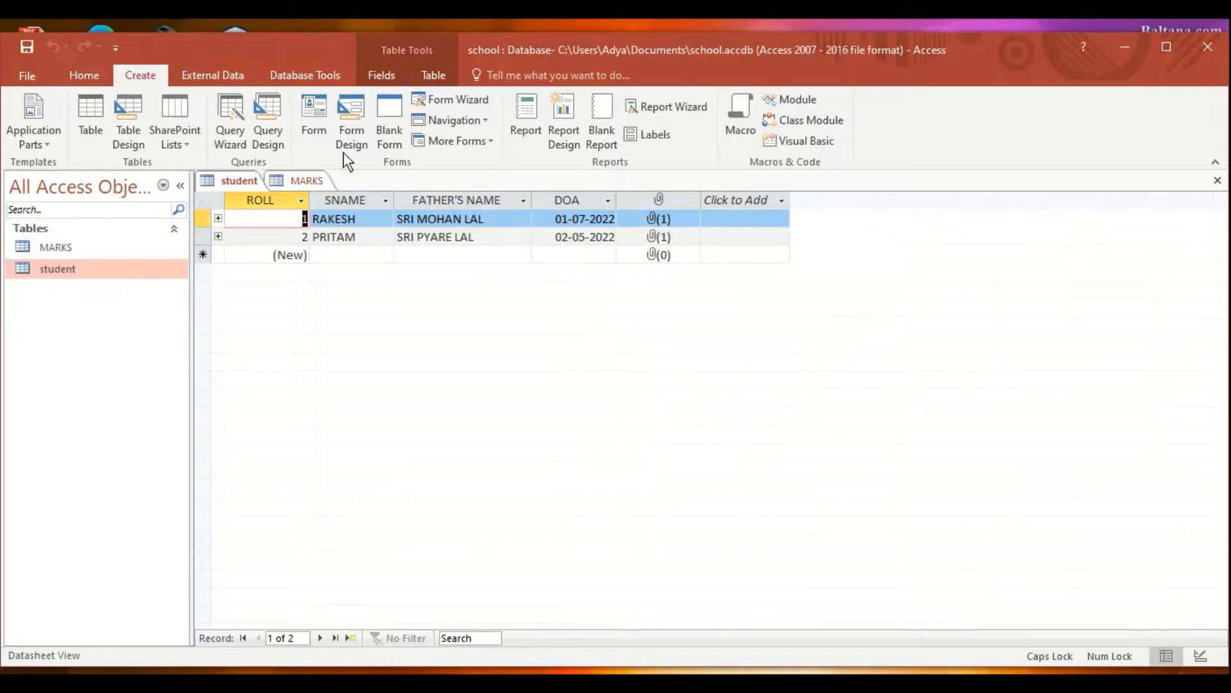
- Generate a new form from the open student table using Create > Form
{"action": "left_click", "coordinate": [311, 110]}
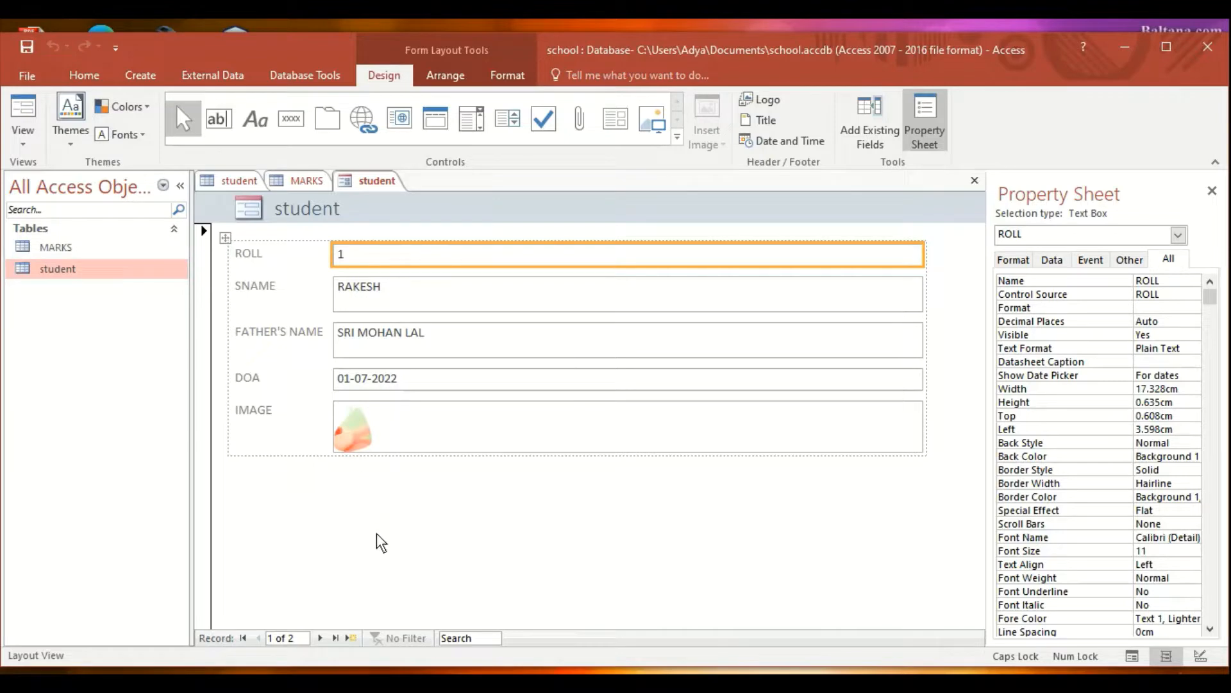
- Show the Add Existing Fields list for the student form's ROLL, SNAME, FATHER'S NAME, DOA and IMAGE
{"action": "left_click", "coordinate": [870, 128]}
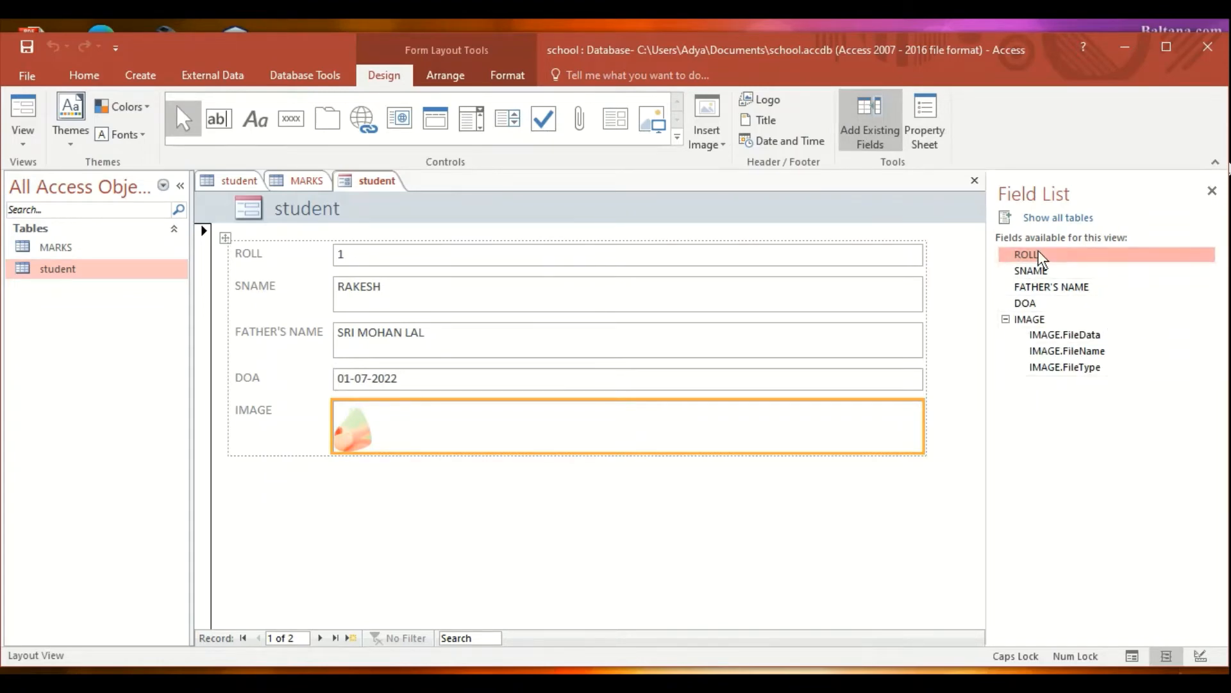
- Place the MARKS fields HINDI and ENGLISH below IMAGE on the student form
{"action": "left_click", "coordinate": [1052, 220]}
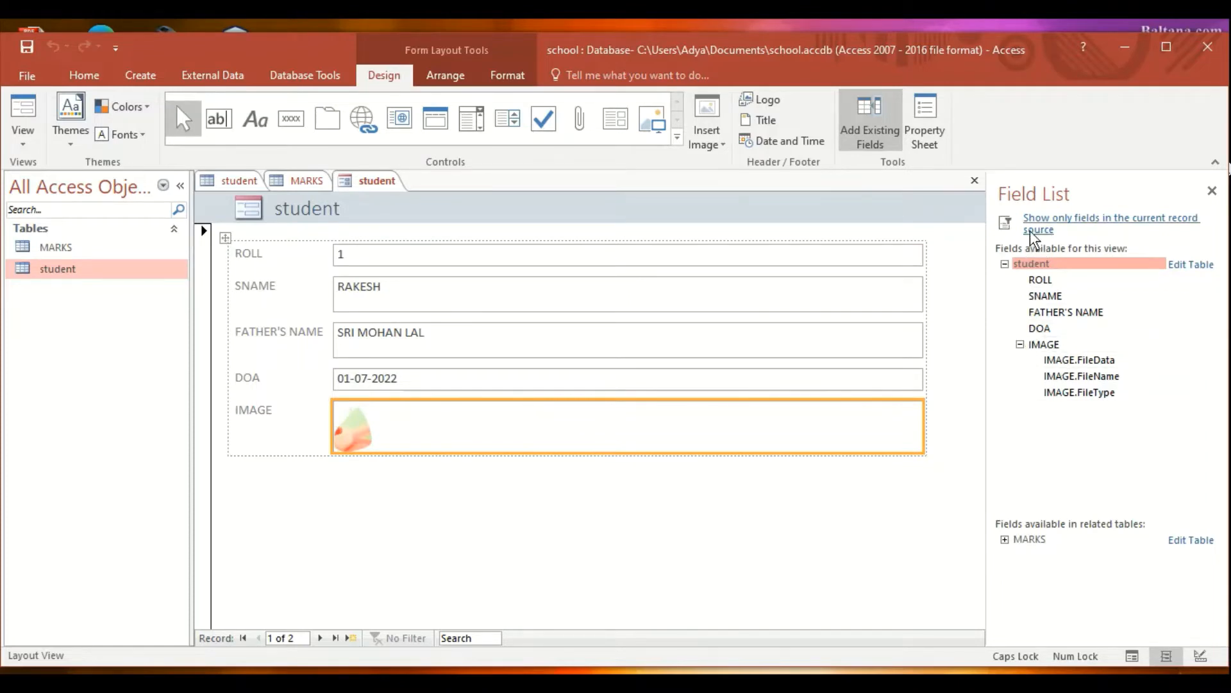
{"action": "left_click", "coordinate": [1005, 541]}
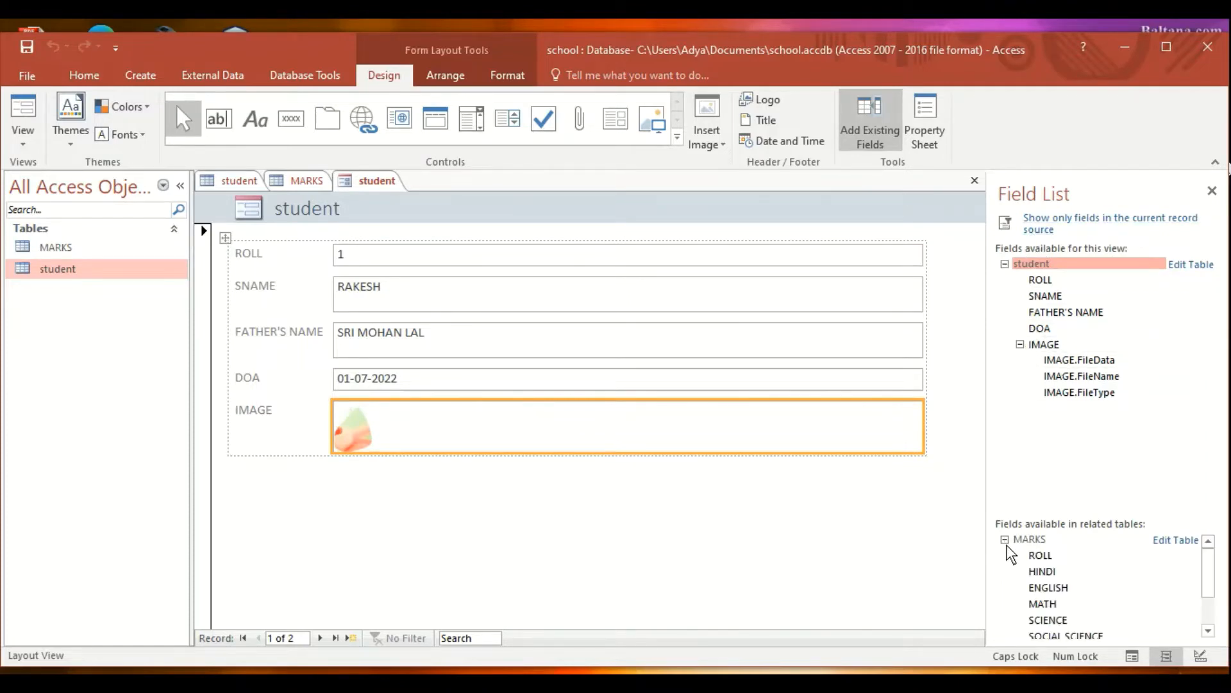
{"action": "scroll", "coordinate": [1209, 571], "scroll_direction": "down", "scroll_amount": 1}
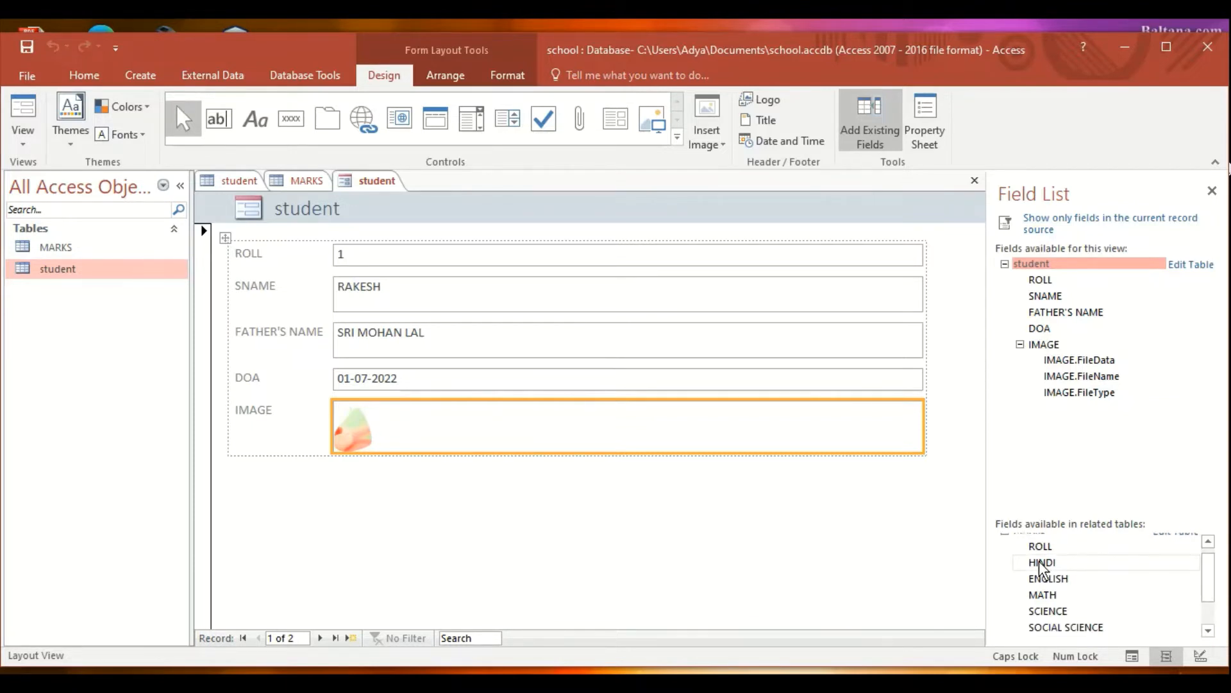
{"action": "left_click_drag", "start_coordinate": [1042, 568], "coordinate": [723, 508]}
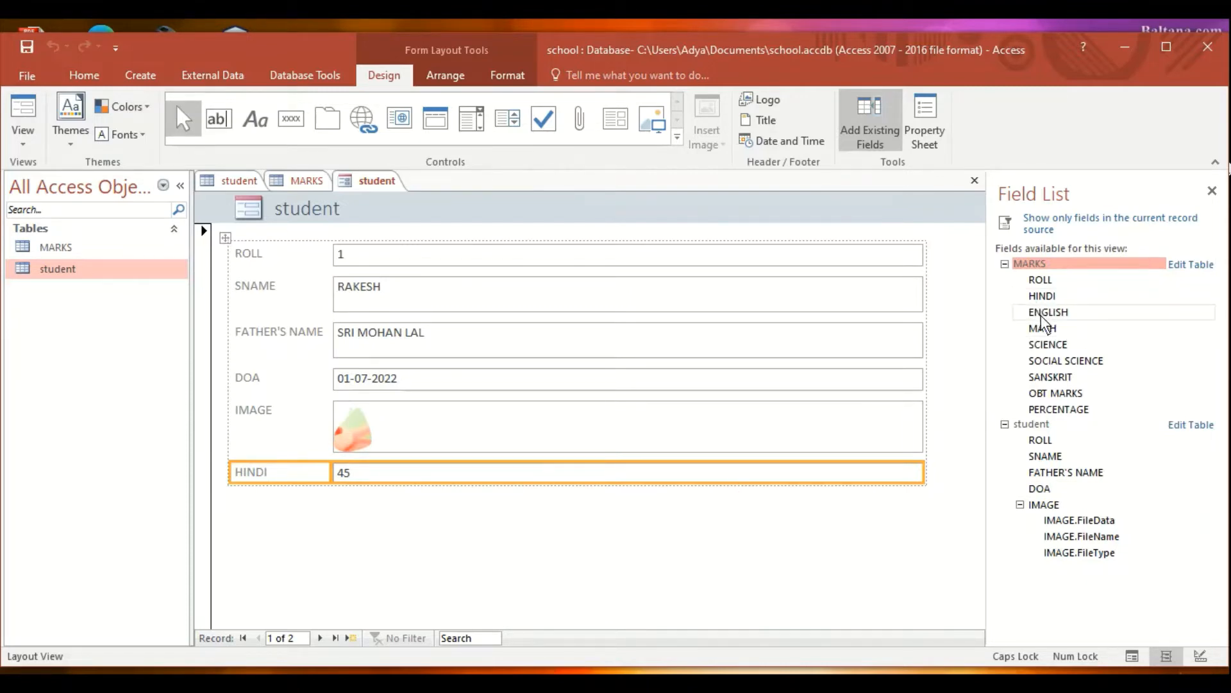
{"action": "left_click_drag", "start_coordinate": [1042, 312], "coordinate": [640, 531]}
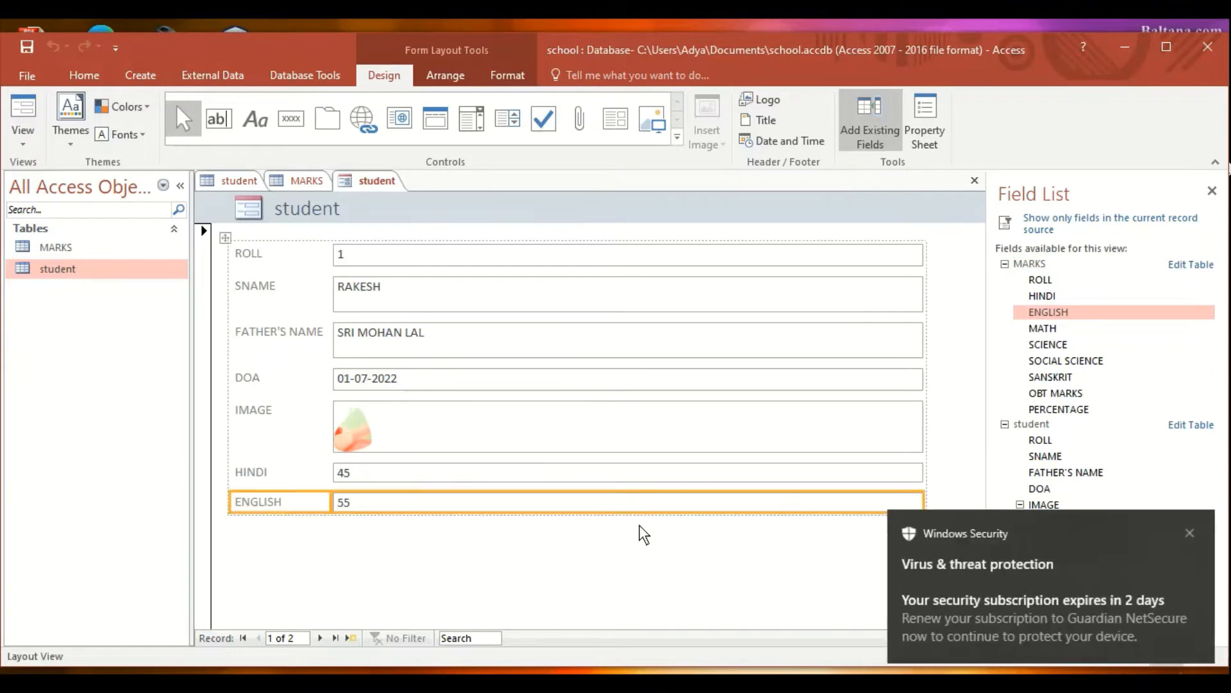
{"action": "left_click", "coordinate": [1188, 535]}
- Add MATH, SCIENCE, SOCIAL SCIENCE and SANSKRIT below ENGLISH, then switch to Form View
{"action": "left_click_drag", "start_coordinate": [1038, 331], "coordinate": [759, 574]}
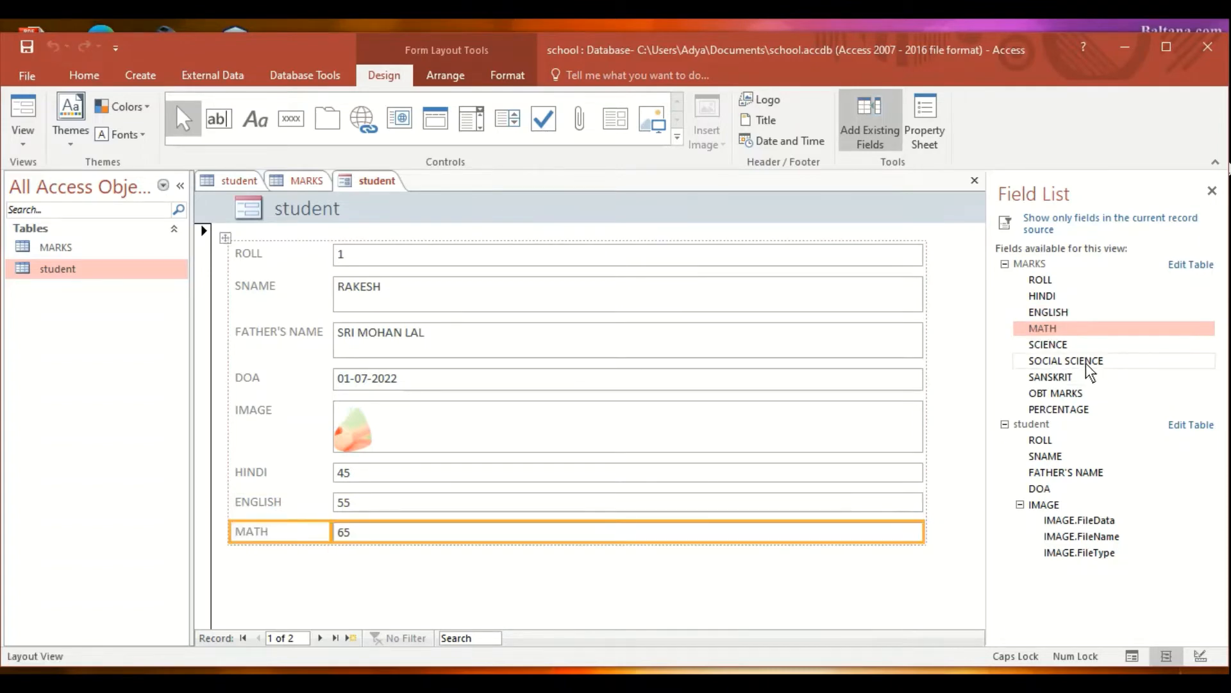
{"action": "left_click_drag", "start_coordinate": [1054, 352], "coordinate": [860, 591]}
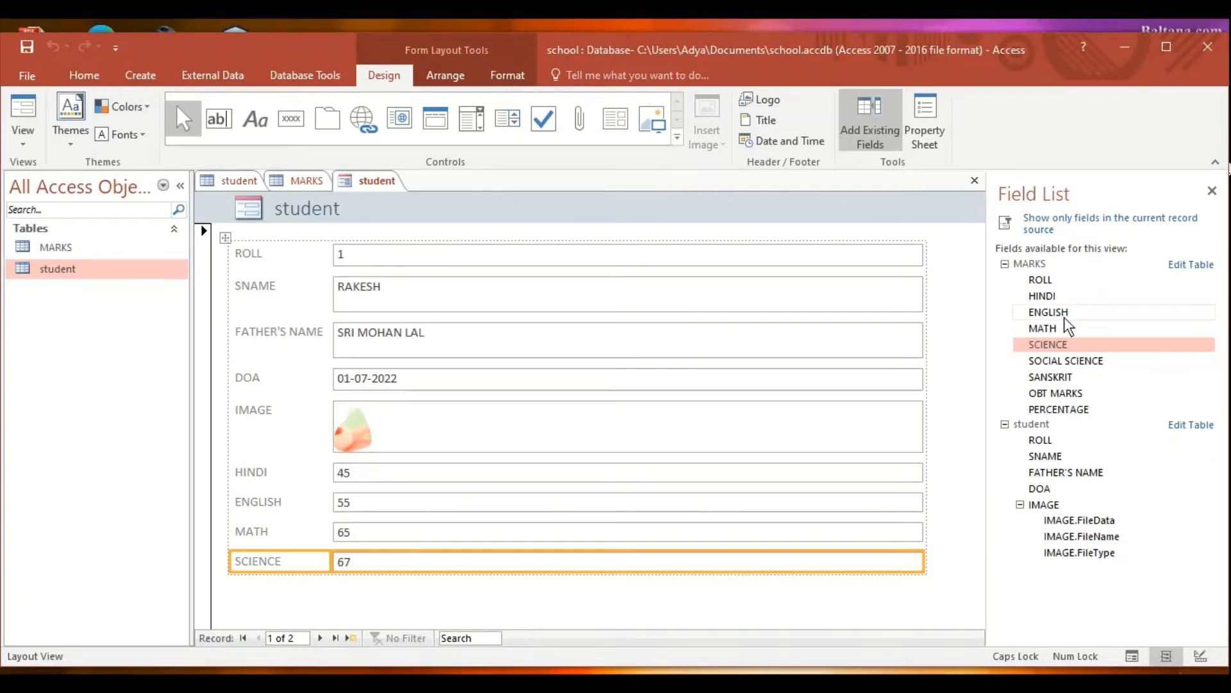
{"action": "left_click_drag", "start_coordinate": [1068, 361], "coordinate": [860, 593]}
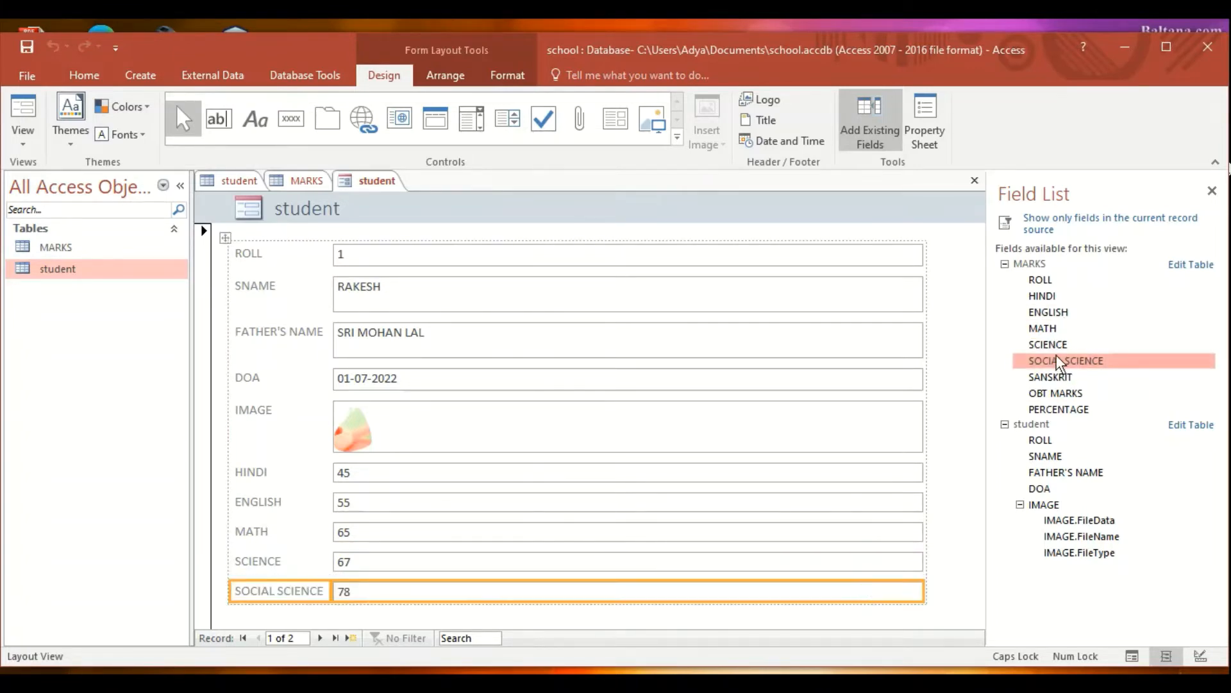
{"action": "left_click_drag", "start_coordinate": [1062, 380], "coordinate": [830, 635]}
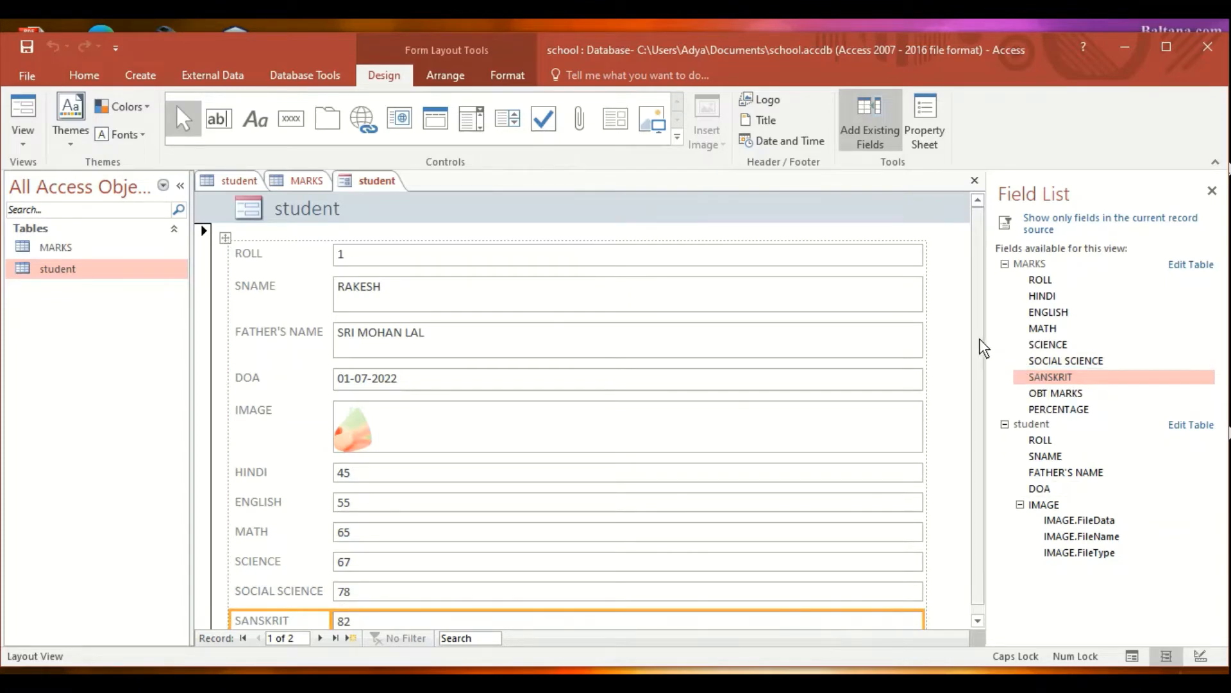
{"action": "left_click_drag", "start_coordinate": [982, 347], "coordinate": [983, 414]}
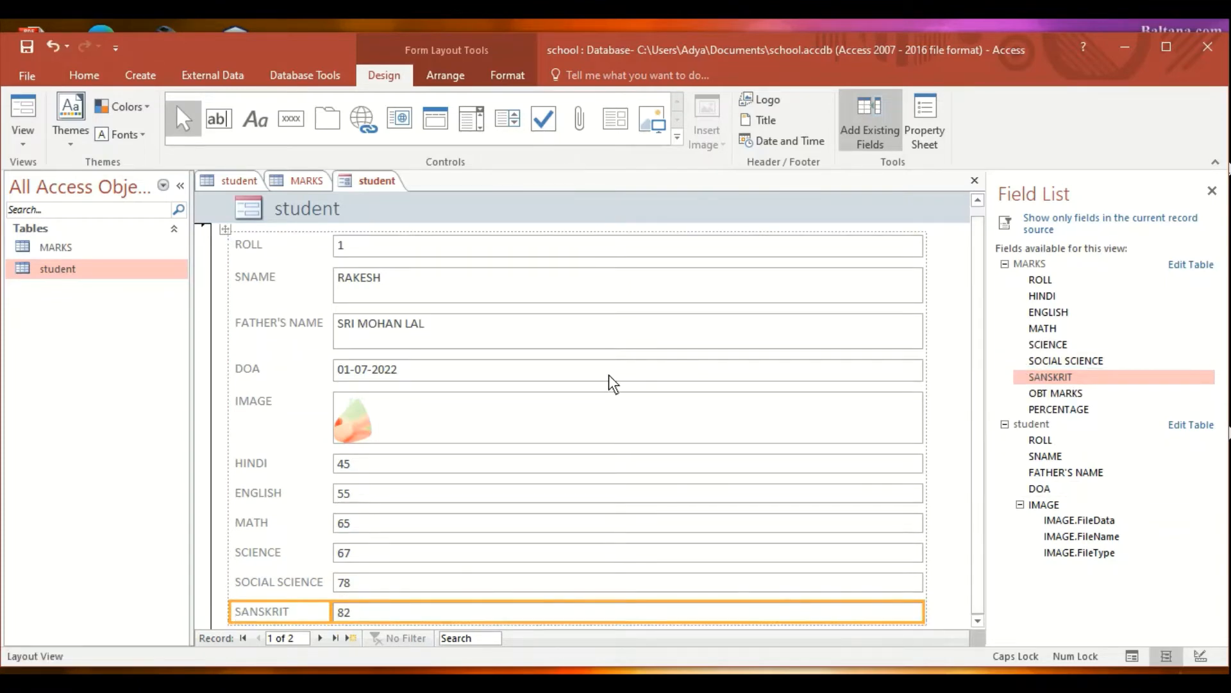
{"action": "left_click", "coordinate": [22, 115]}
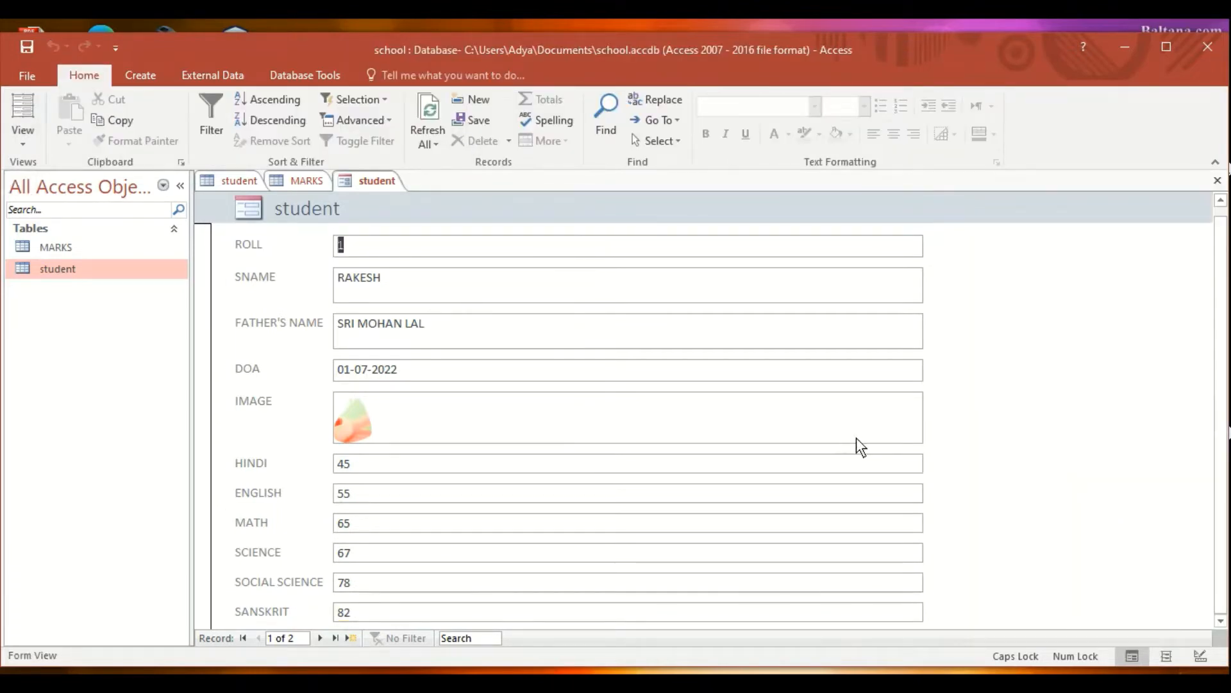
- Save the new form as student_ENTRY_FORM
{"action": "right_click", "coordinate": [372, 186]}
{"action": "left_click", "coordinate": [394, 195]}
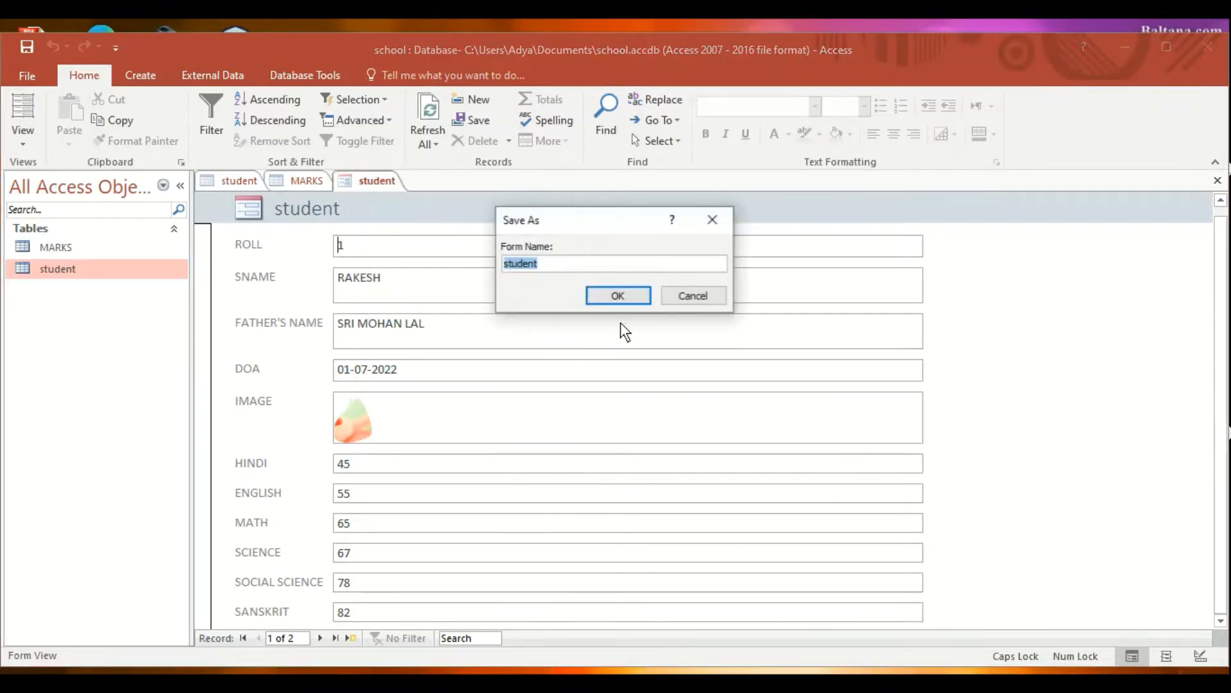
{"action": "left_click", "coordinate": [588, 266]}
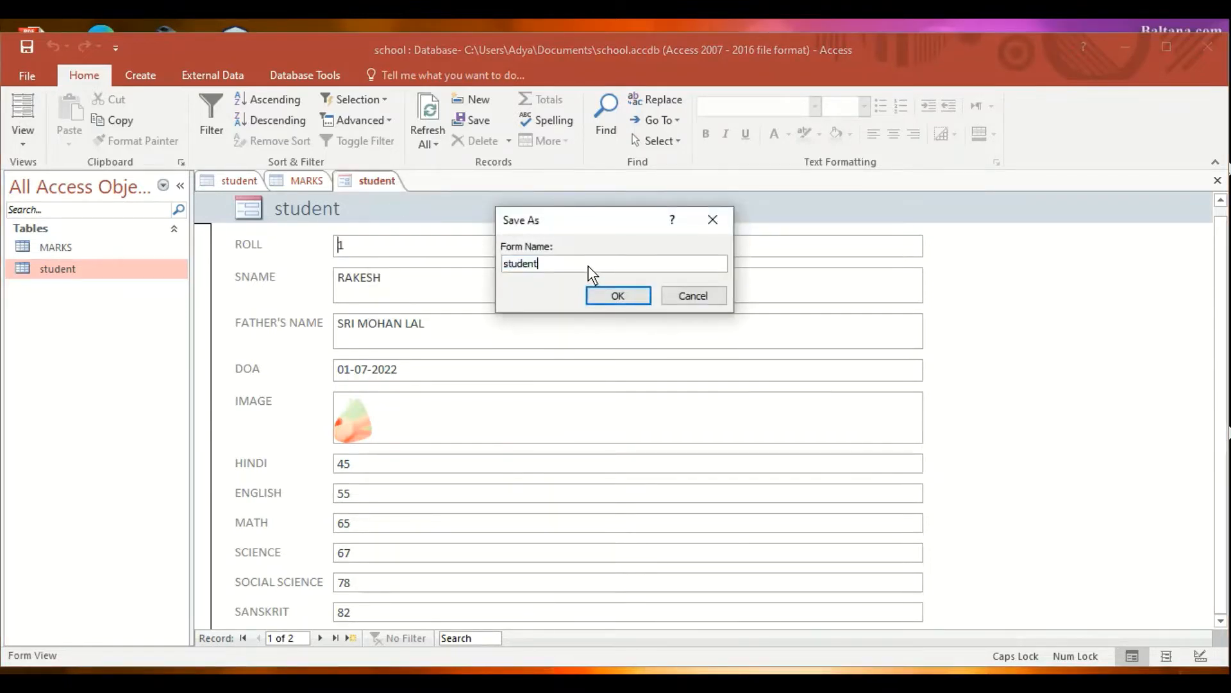
{"action": "type", "text": "_ENTRY_FORM"}
{"action": "key", "text": "Return"}
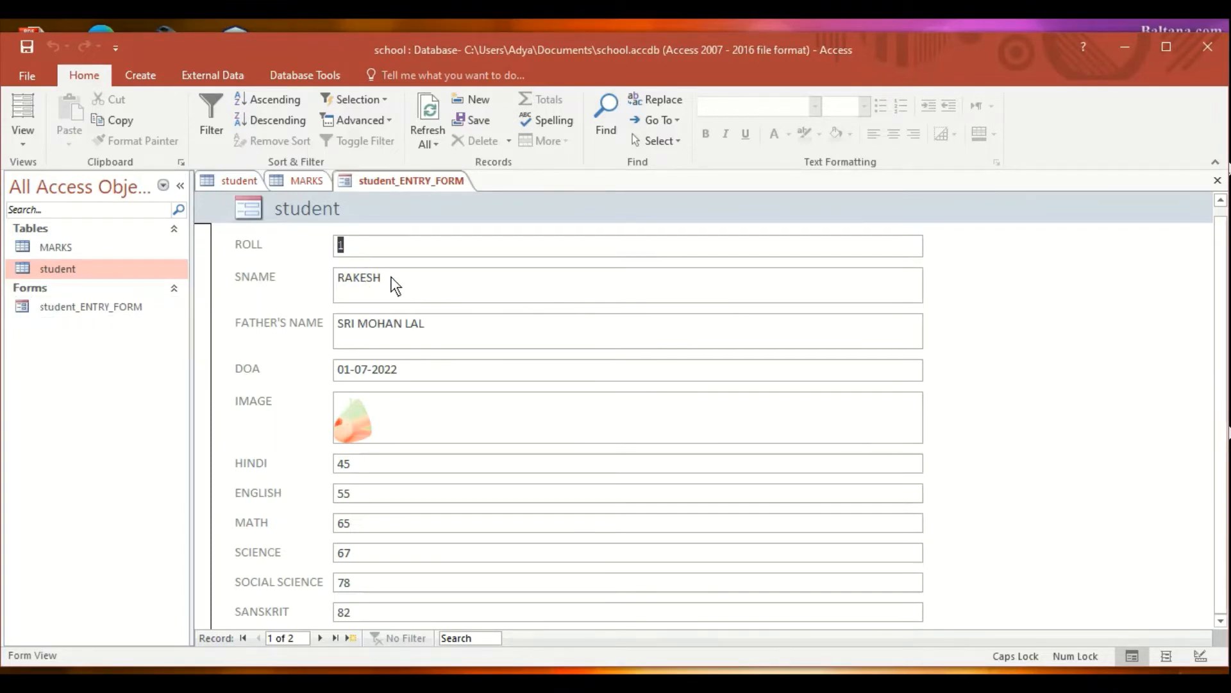
- Create record 3 with the student's name, father's name and DOA 05-06-2022
{"action": "left_click", "coordinate": [322, 640]}
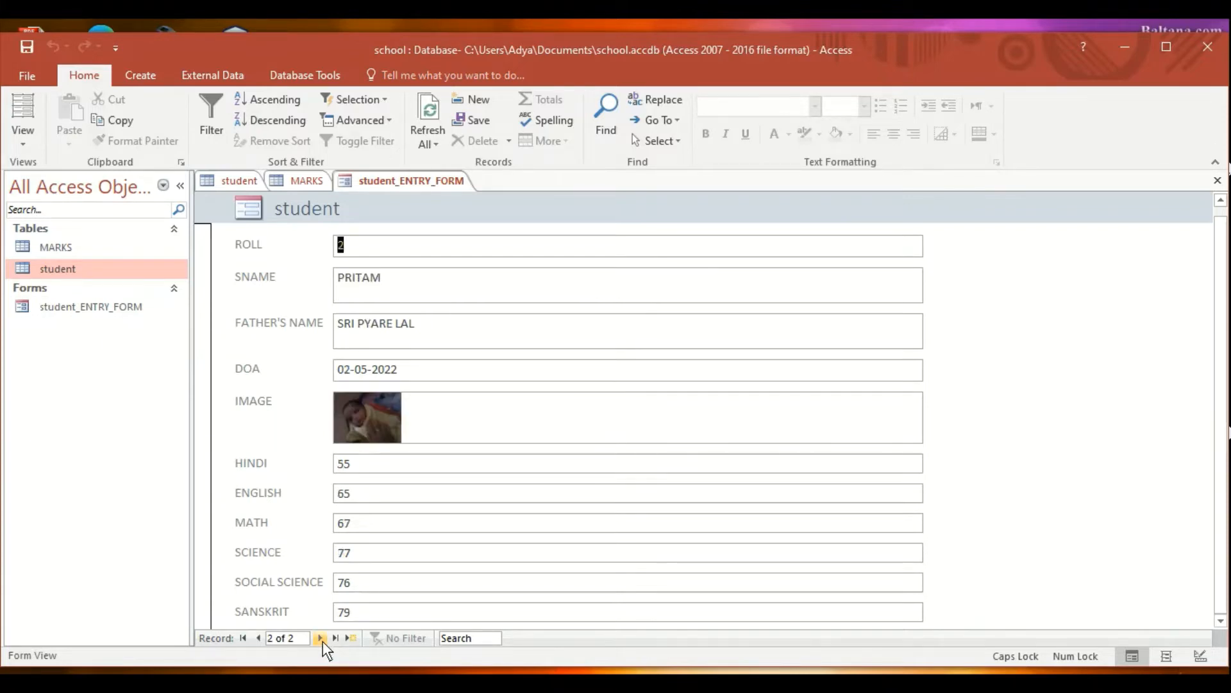
{"action": "left_click", "coordinate": [322, 638]}
{"action": "left_click", "coordinate": [378, 279]}
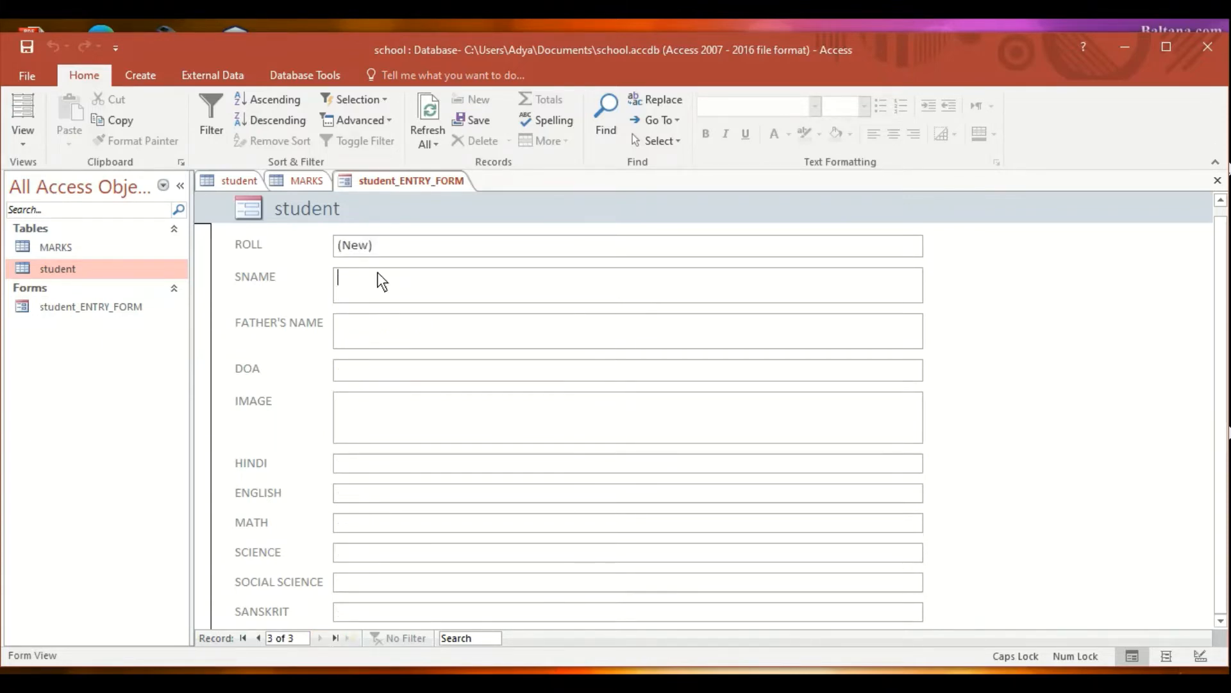
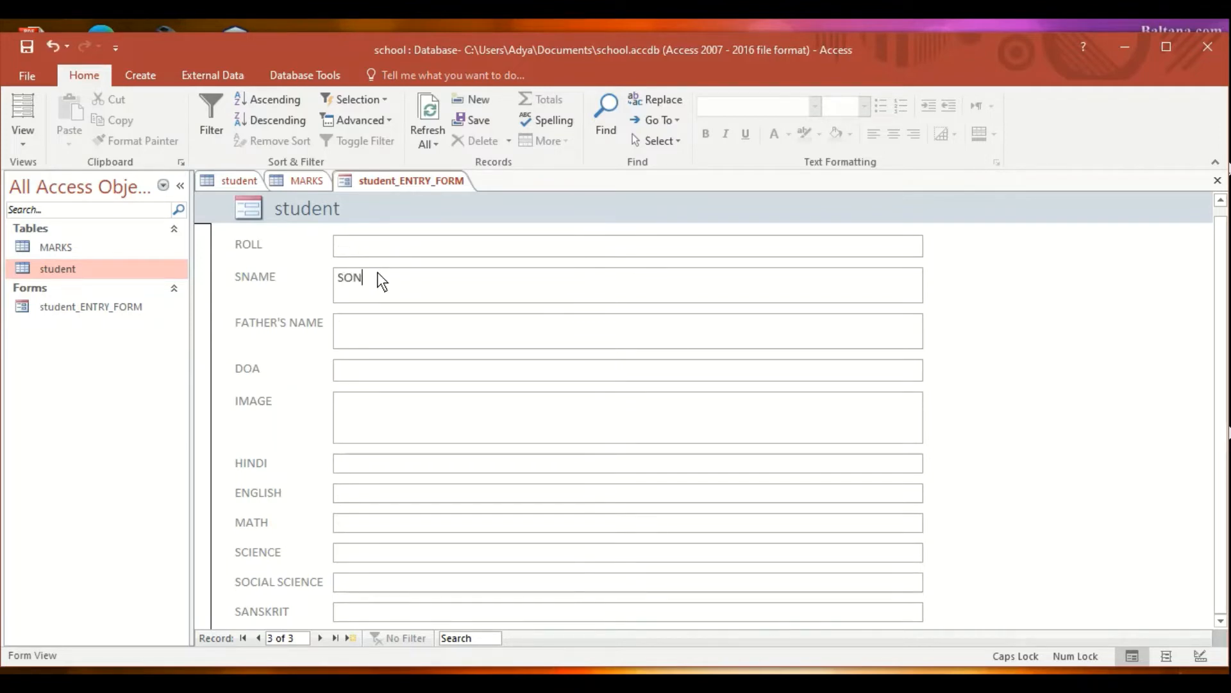
{"action": "key", "text": "Tab"}
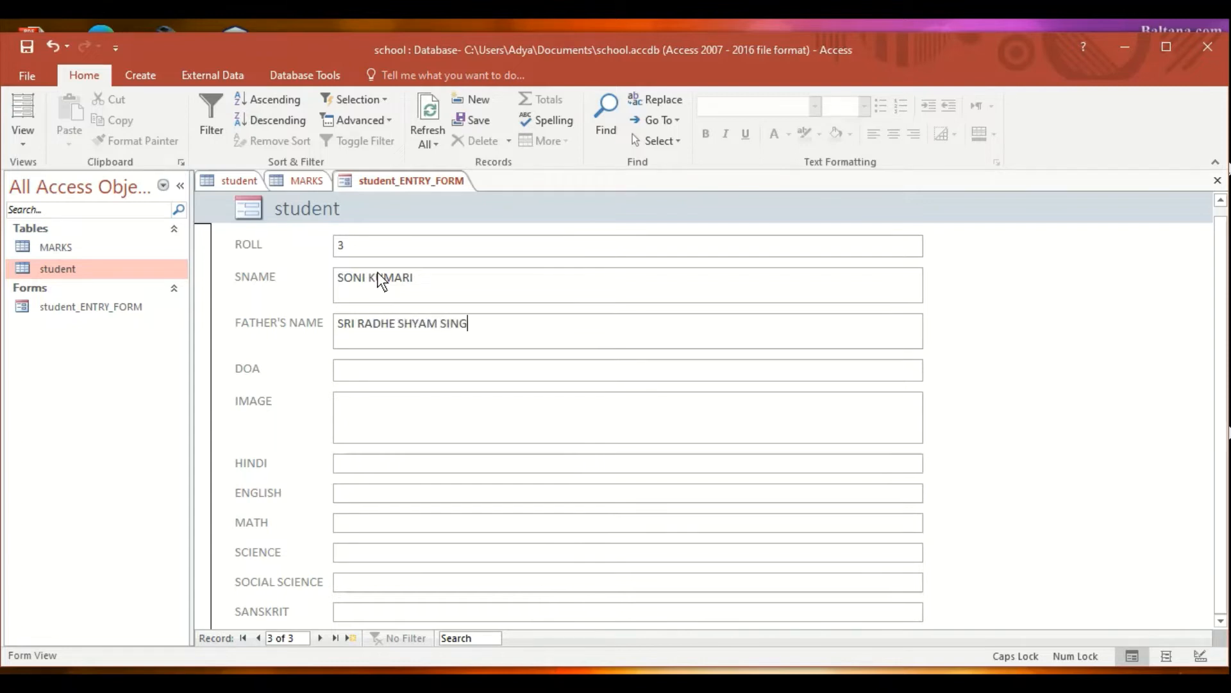
{"action": "key", "text": "Tab"}
{"action": "type", "text": "05-06-2022"}
{"action": "key", "text": "Tab"}
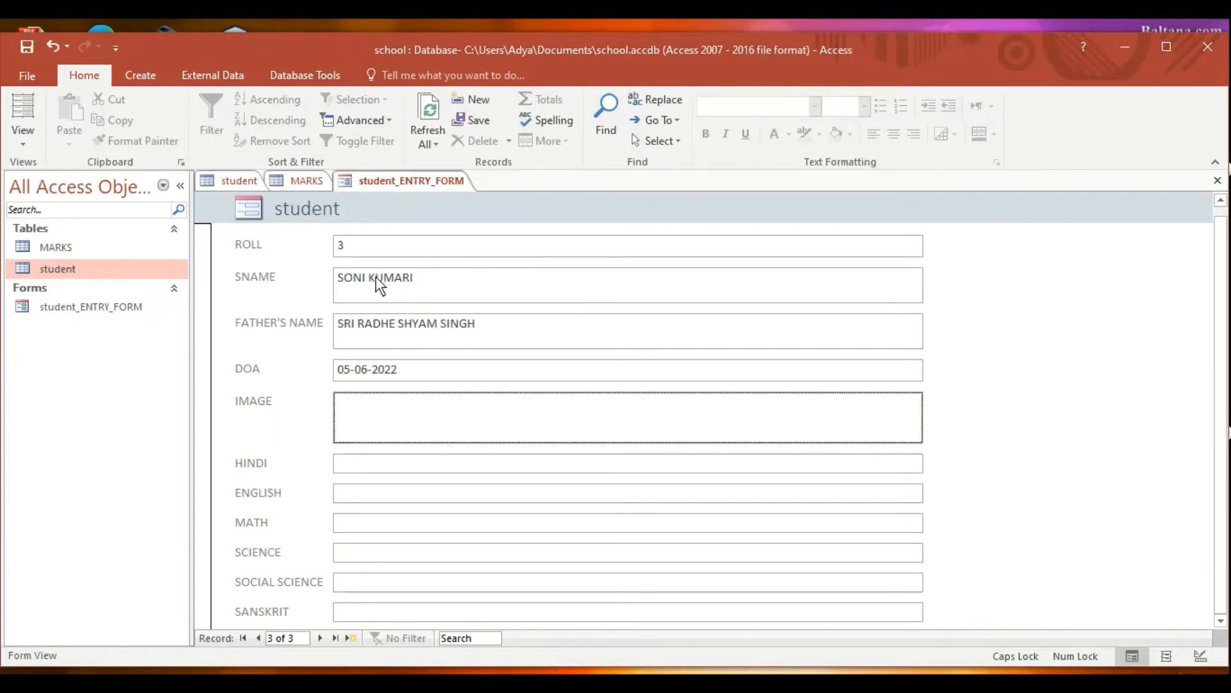
- Attach photo 20201229_112001 to record 3's IMAGE field via Manage Attachments
{"action": "right_click", "coordinate": [405, 398]}
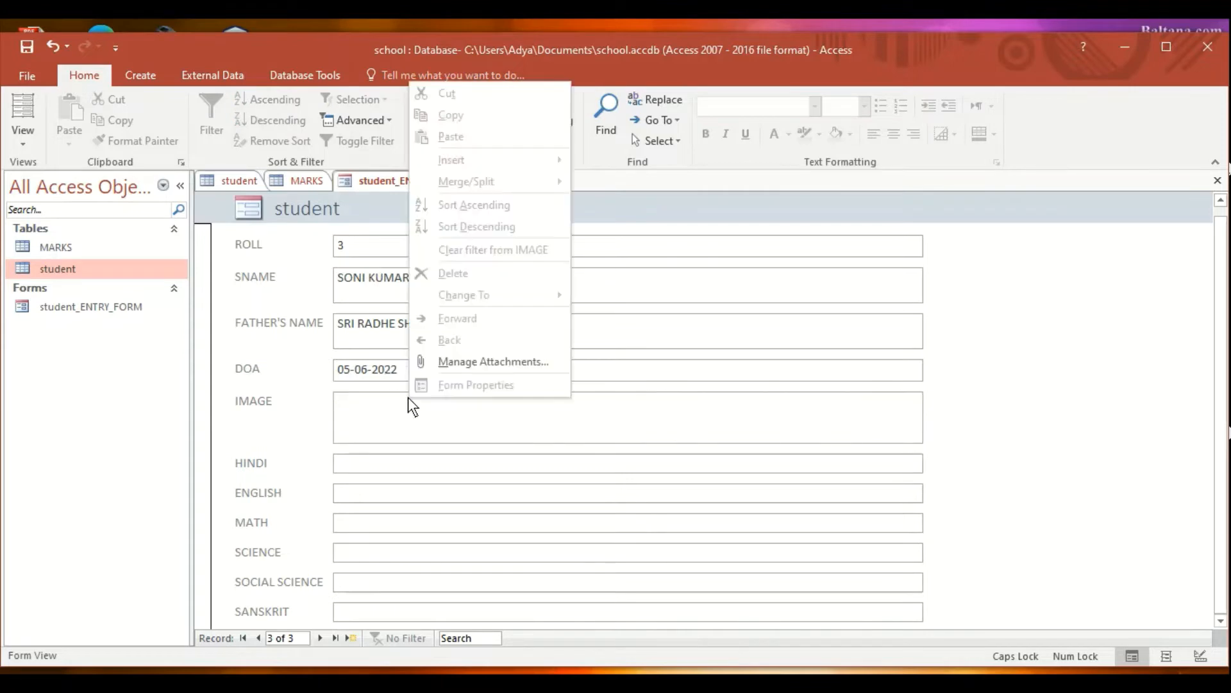
{"action": "left_click", "coordinate": [453, 361]}
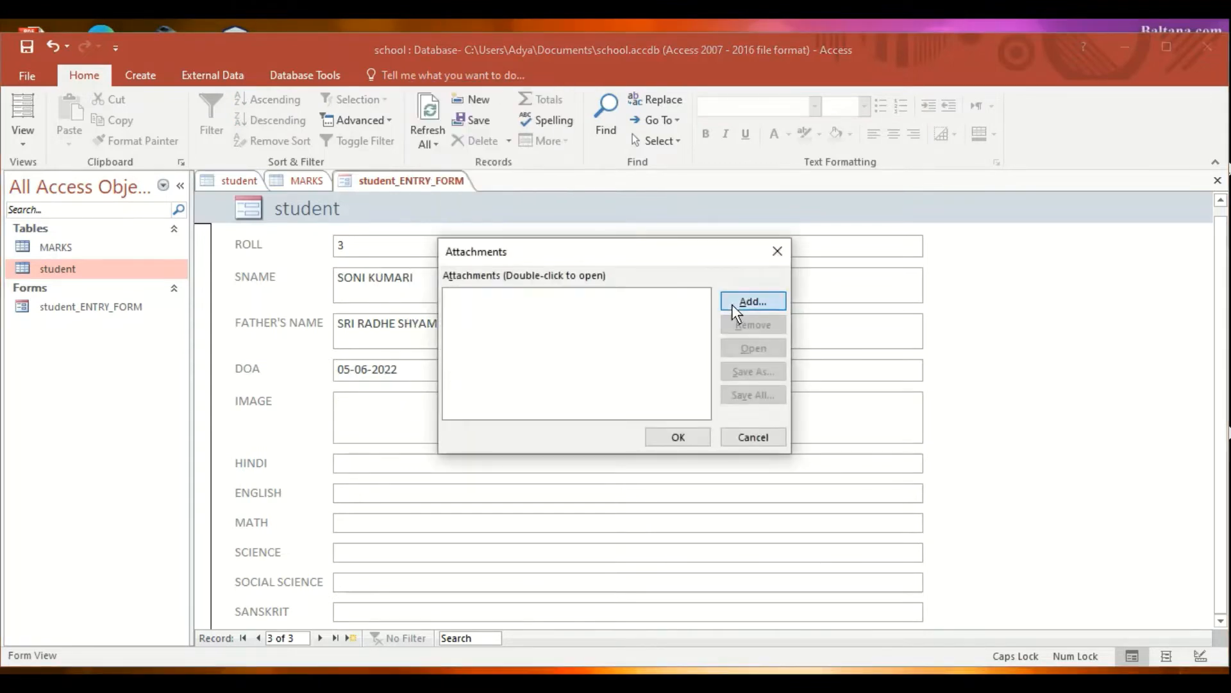
{"action": "left_click", "coordinate": [735, 303]}
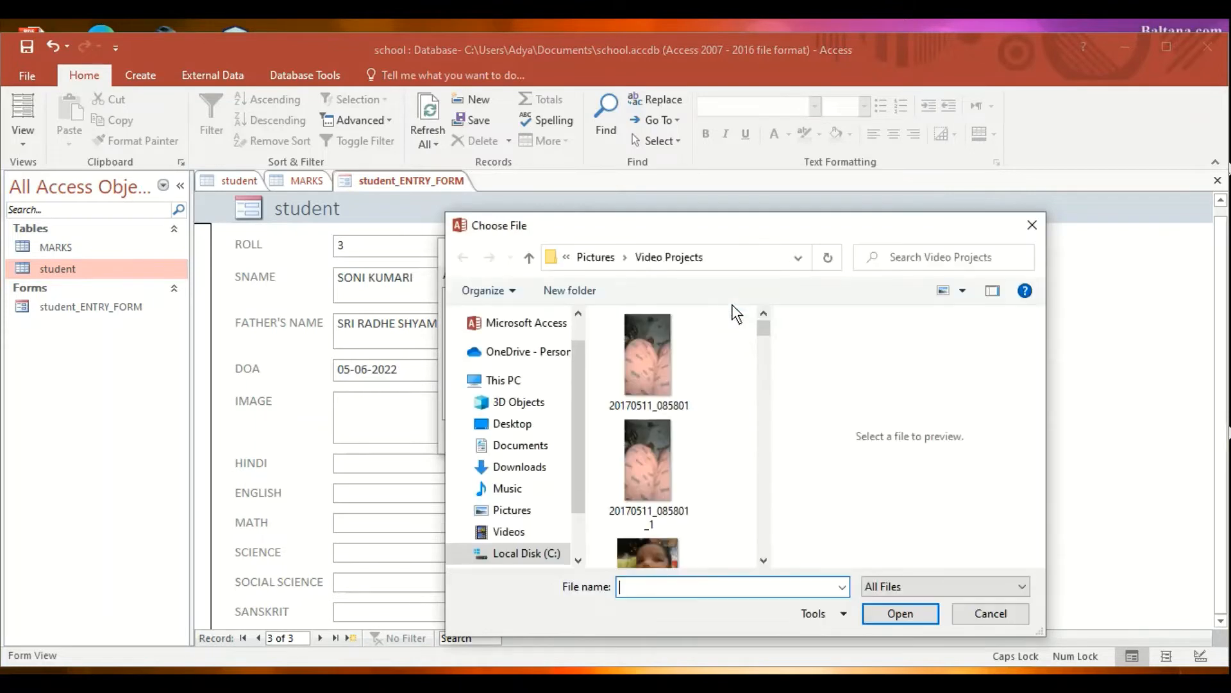
{"action": "left_click_drag", "start_coordinate": [761, 329], "coordinate": [763, 344]}
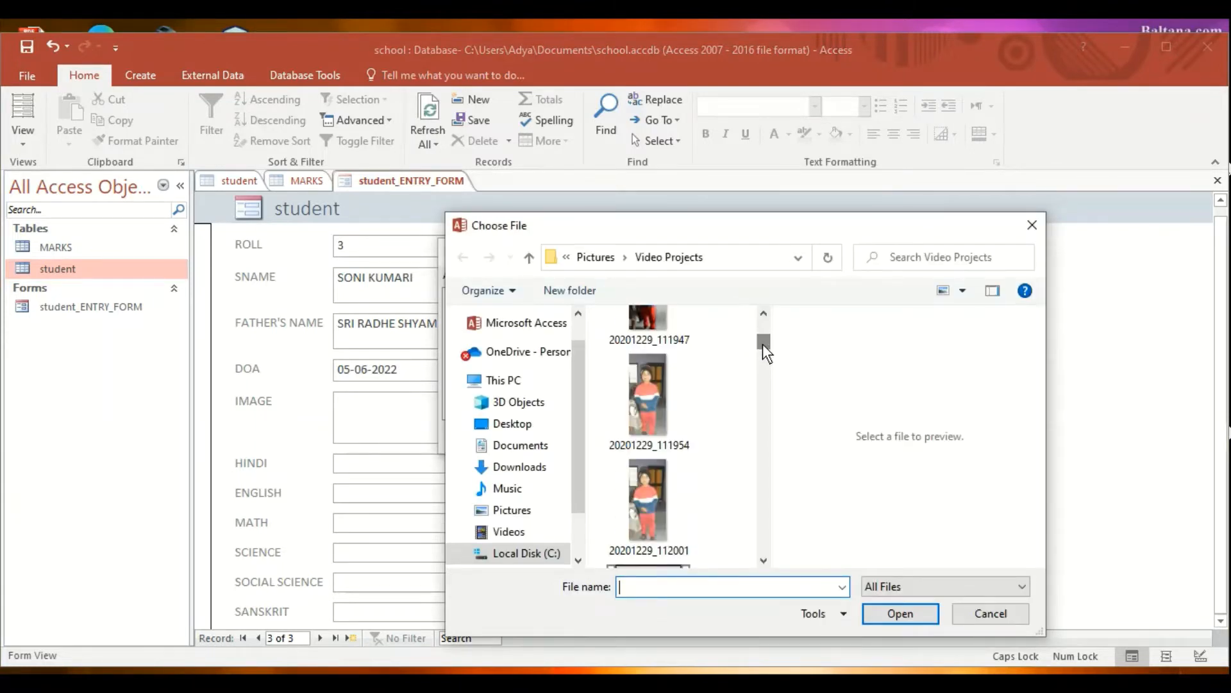
{"action": "left_click", "coordinate": [663, 490]}
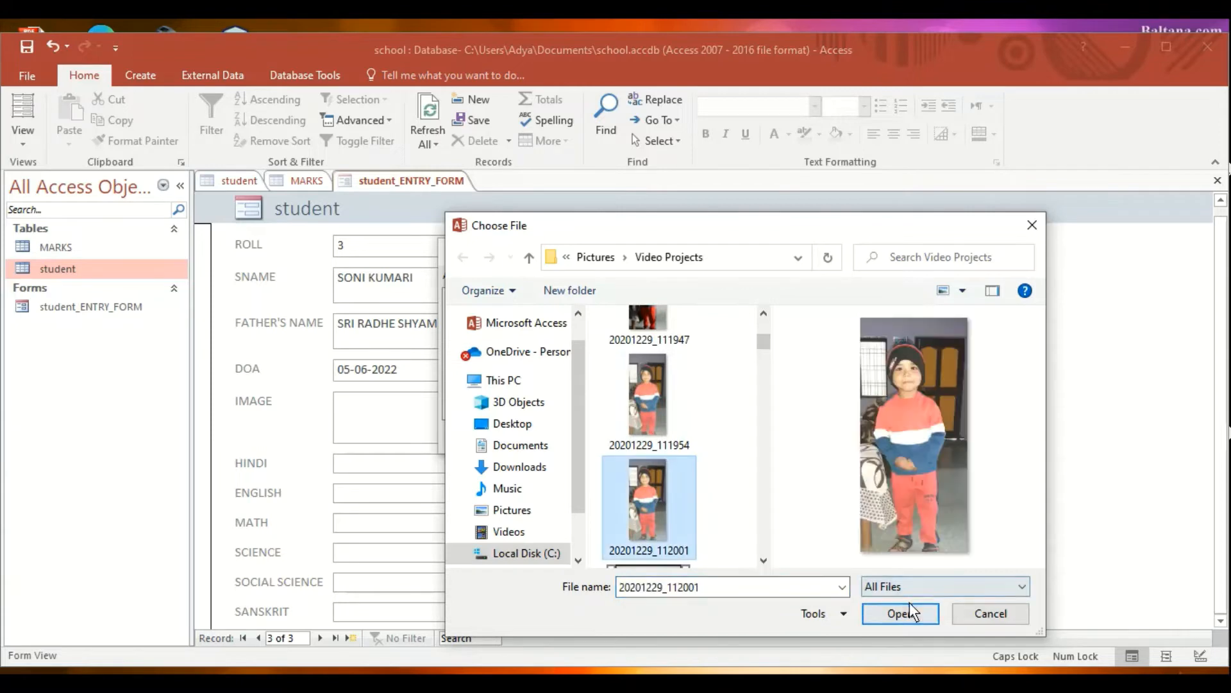
{"action": "left_click", "coordinate": [888, 615]}
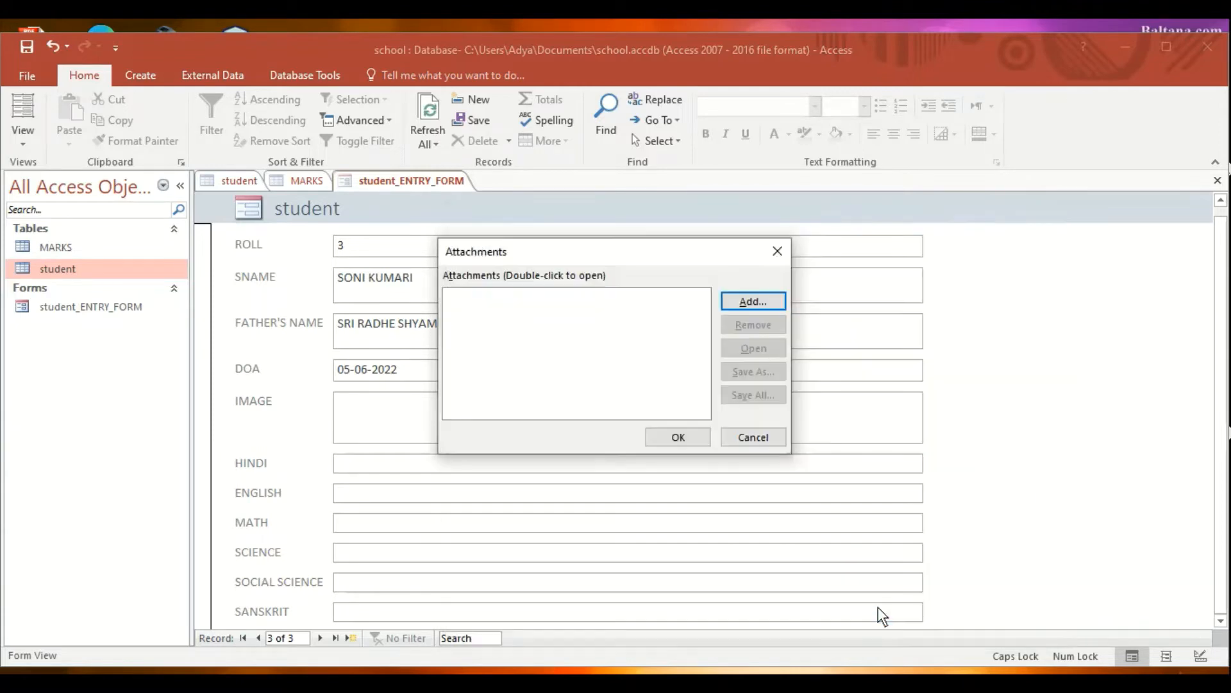
{"action": "left_click", "coordinate": [678, 436]}
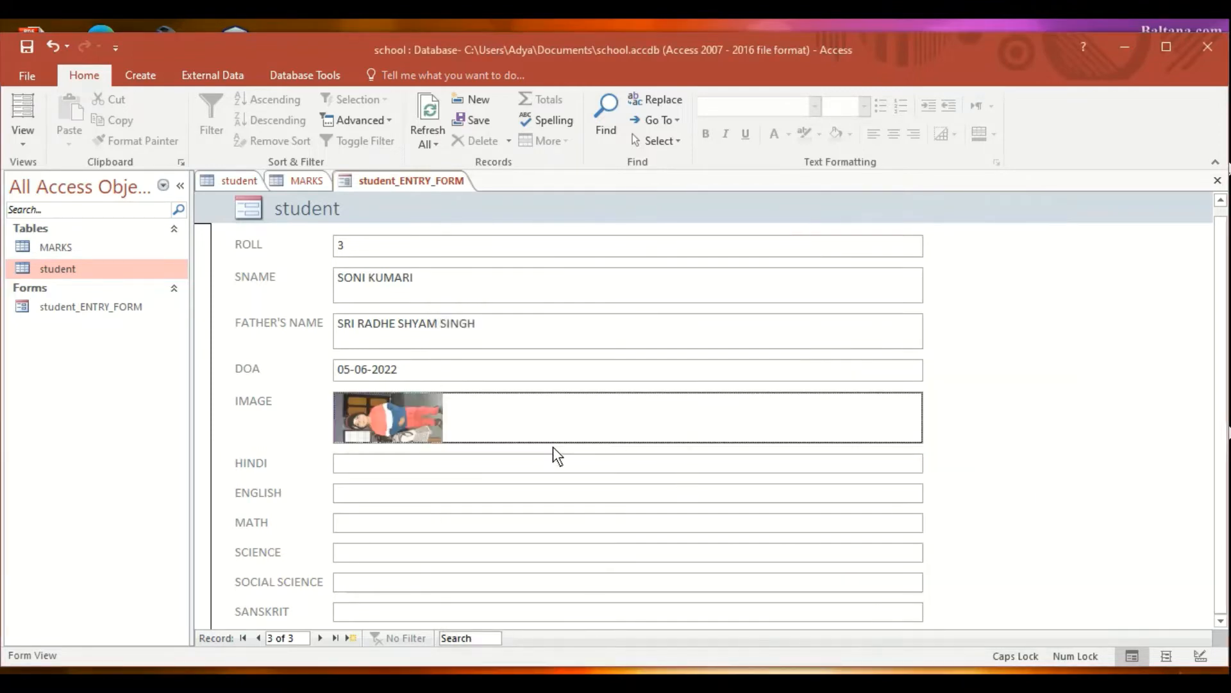
- Enter marks 45, 56, 67, 78, 87 and 65 for HINDI through SANSKRIT, moving to a new record
{"action": "left_click", "coordinate": [514, 459]}
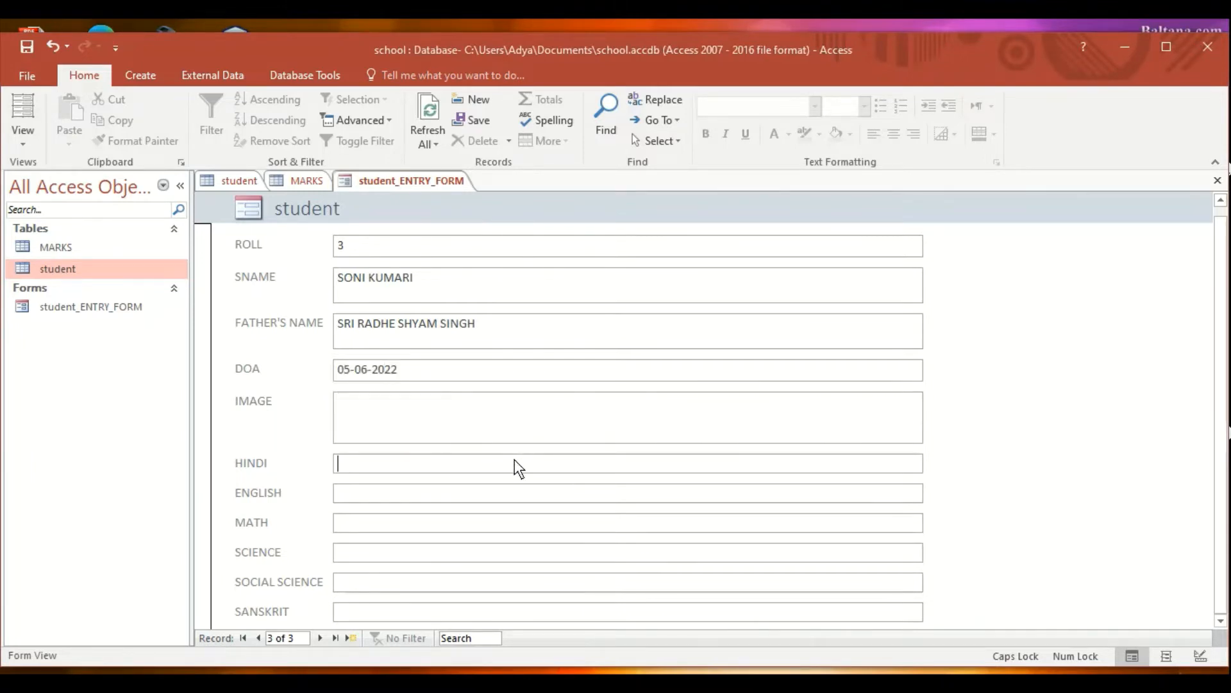
{"action": "type", "text": "45"}
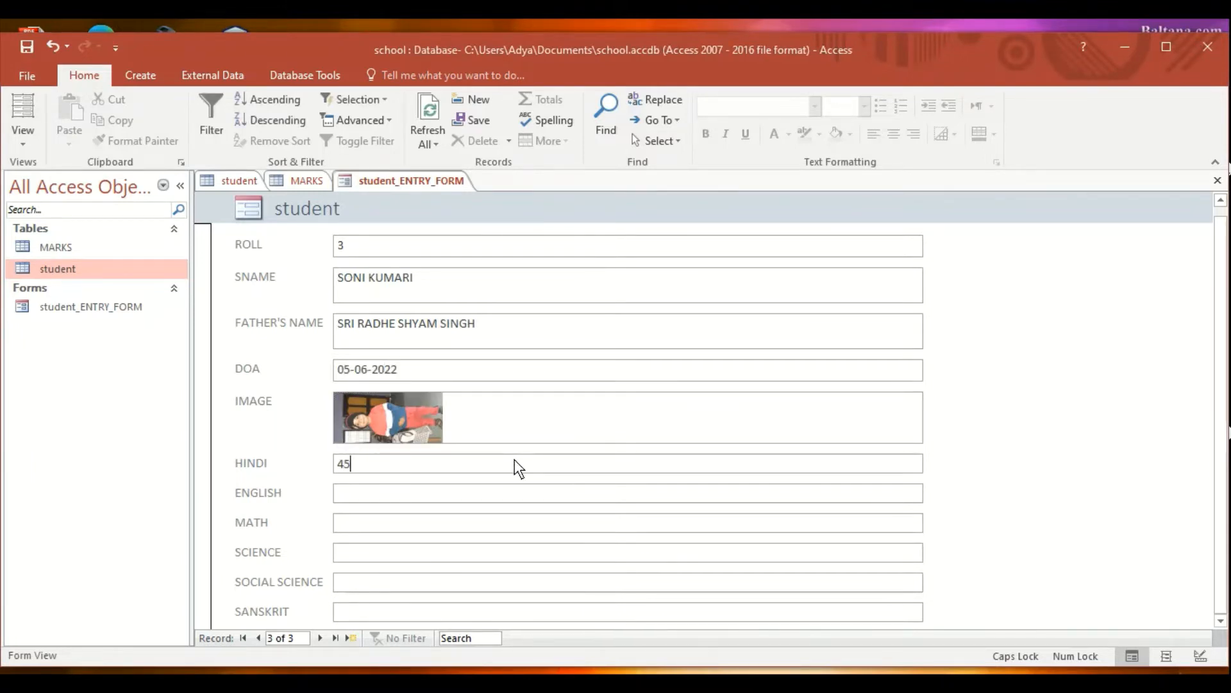
{"action": "key", "text": "Tab"}
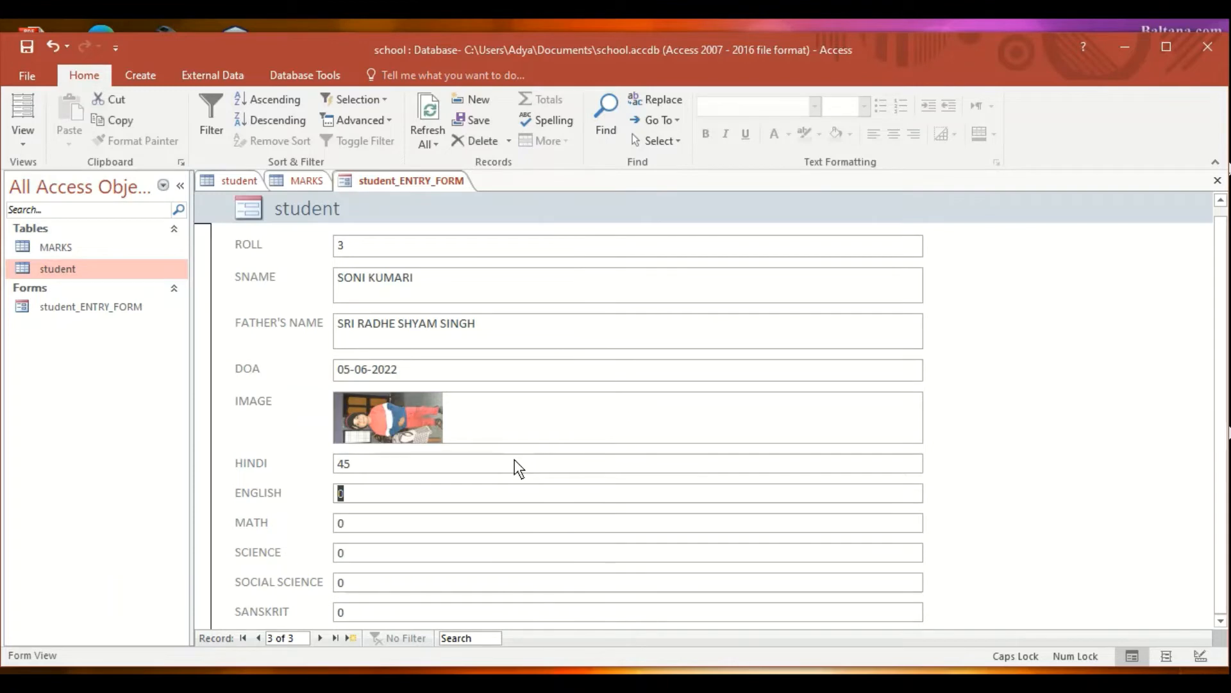
{"action": "type", "text": "56"}
{"action": "key", "text": "Tab"}
{"action": "type", "text": "67"}
{"action": "key", "text": "Tab"}
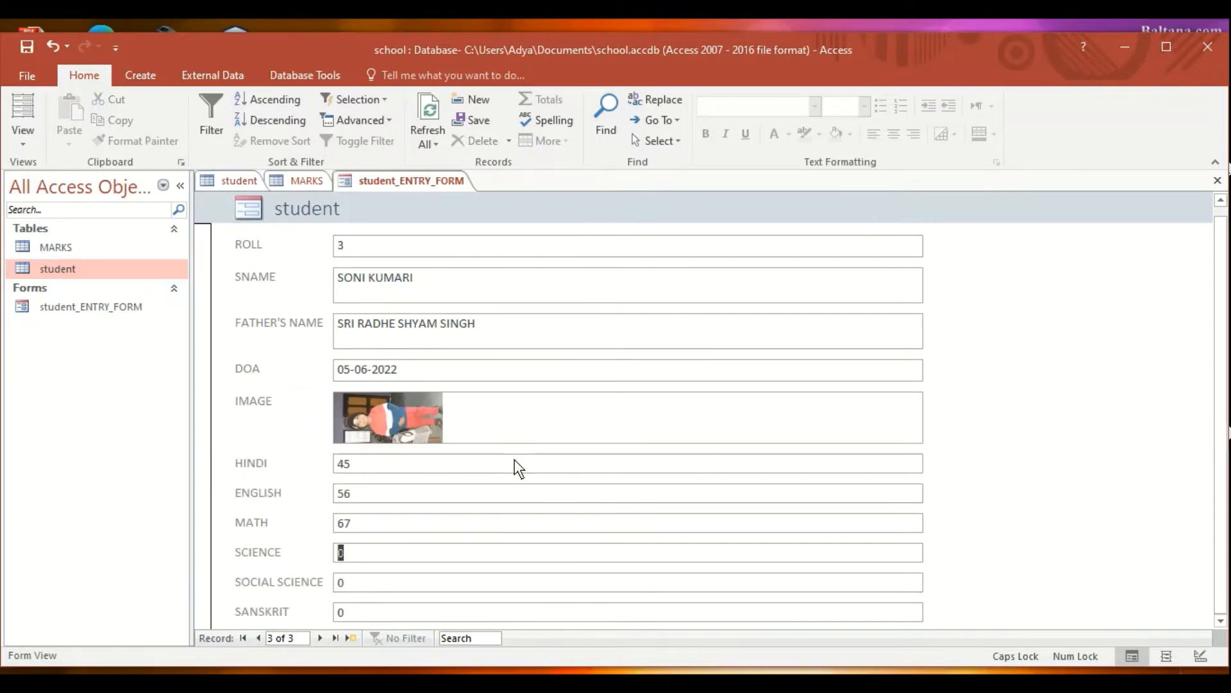
{"action": "type", "text": "78"}
{"action": "key", "text": "Tab"}
{"action": "type", "text": "87"}
{"action": "key", "text": "Tab"}
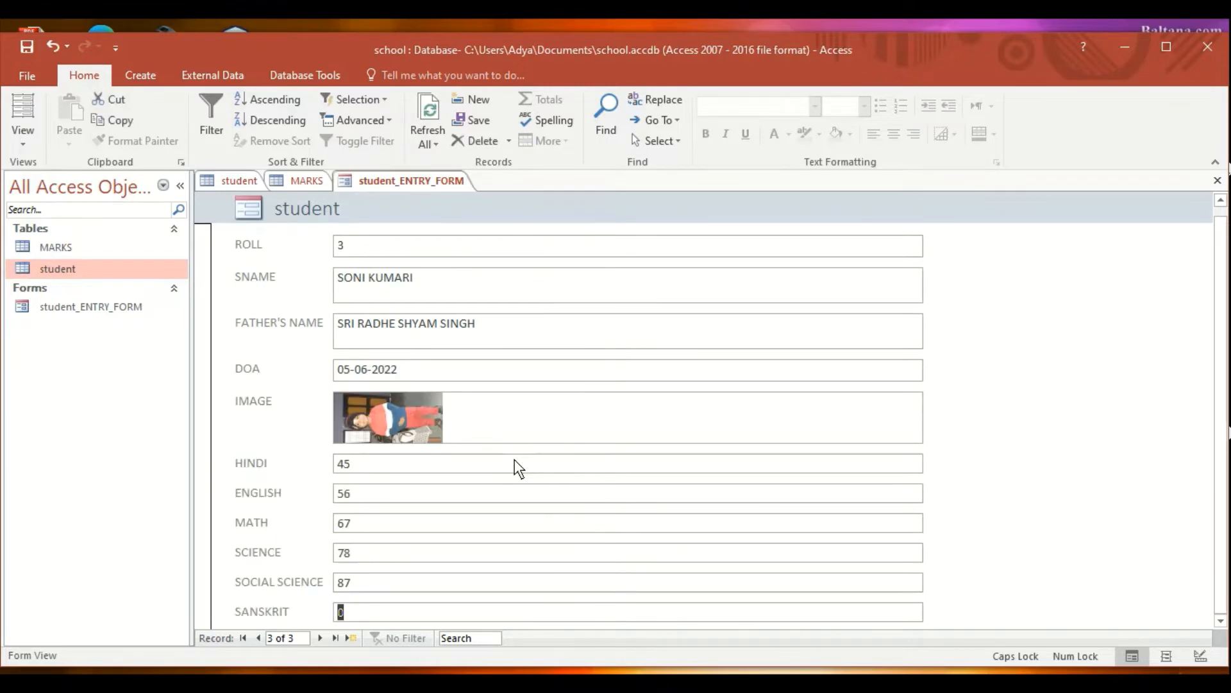
{"action": "type", "text": "65"}
{"action": "key", "text": "Tab"}
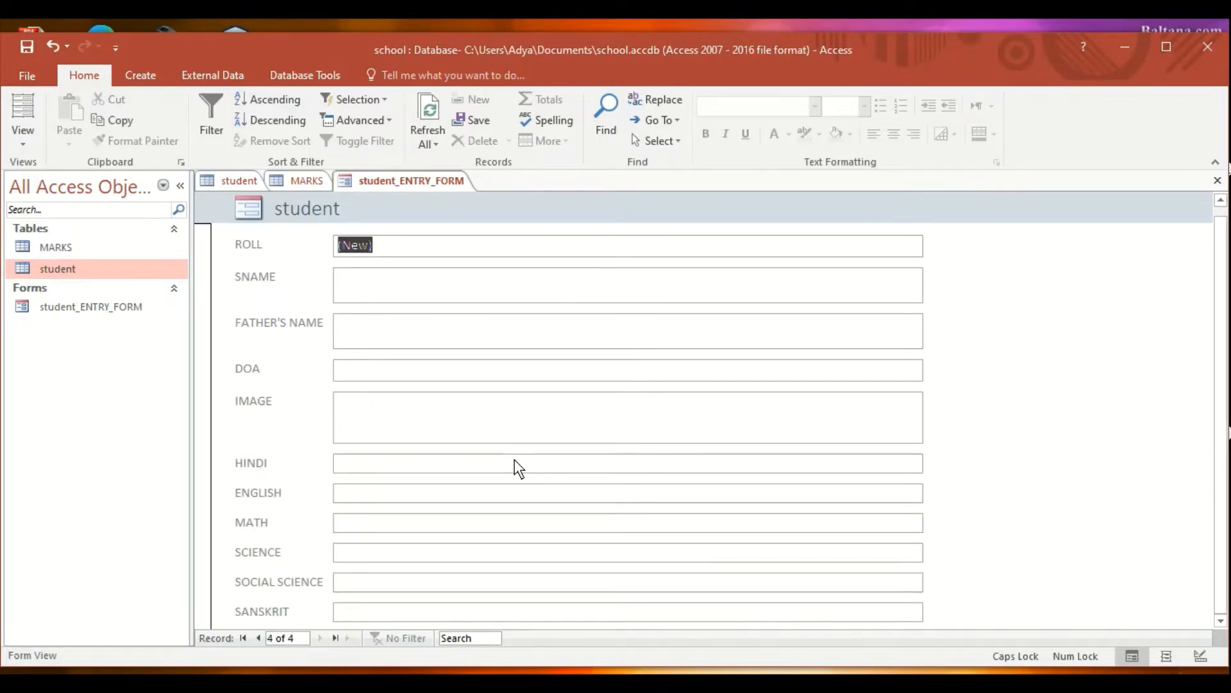
- Close student_ENTRY_FORM, the MARKS table and the student table
{"action": "right_click", "coordinate": [368, 183]}
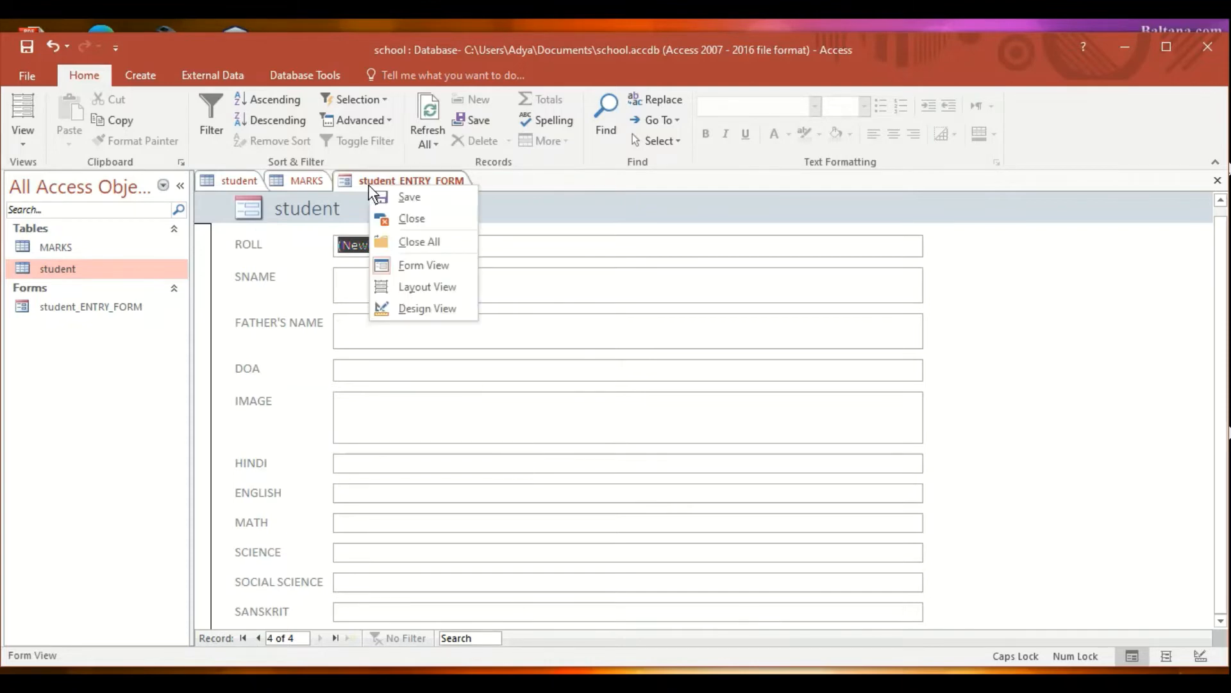
{"action": "left_click", "coordinate": [397, 202]}
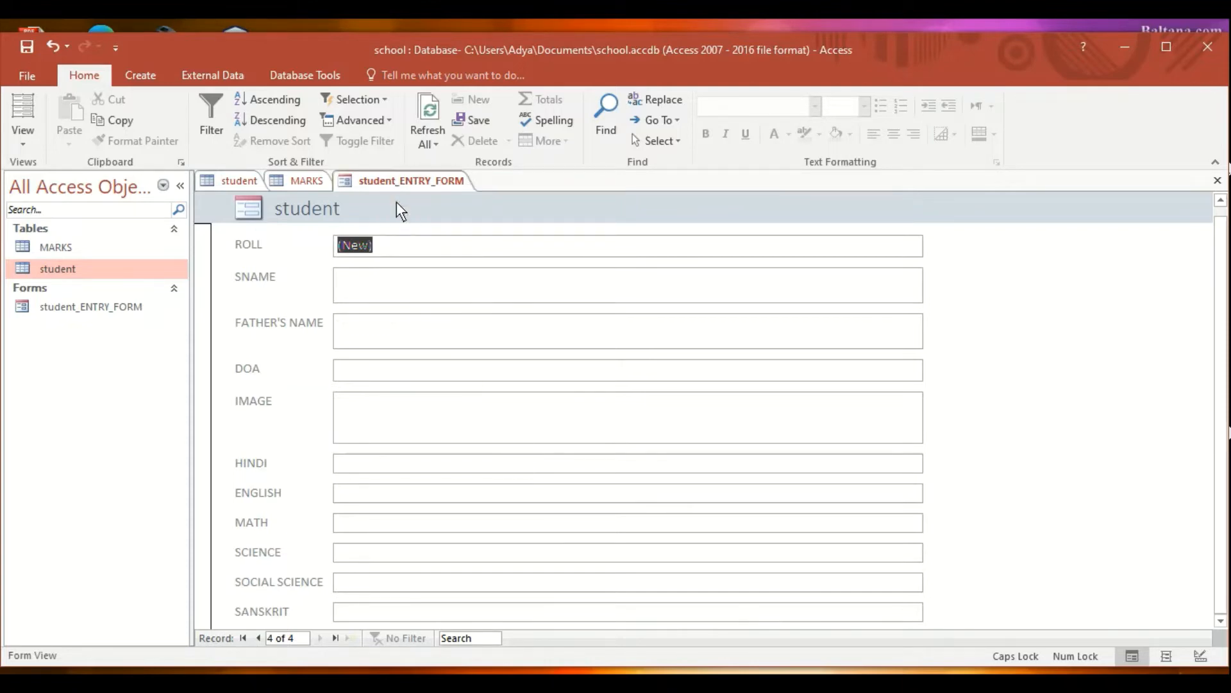
{"action": "right_click", "coordinate": [387, 184]}
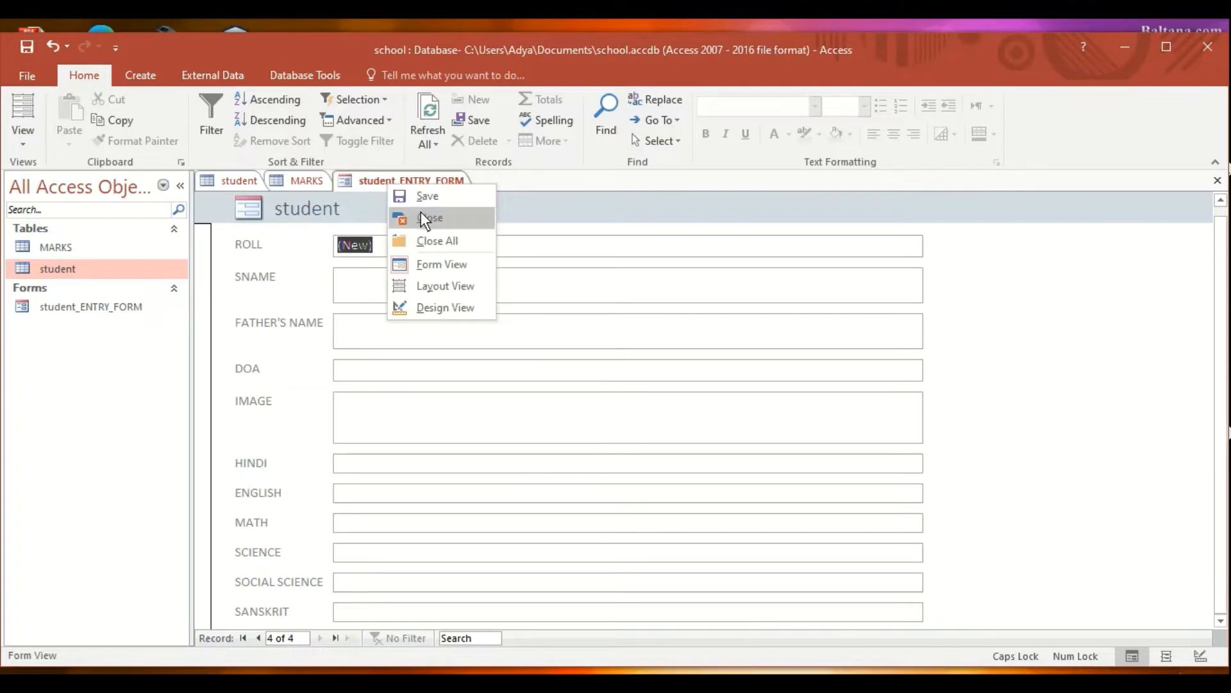
{"action": "left_click", "coordinate": [424, 218]}
{"action": "right_click", "coordinate": [313, 186]}
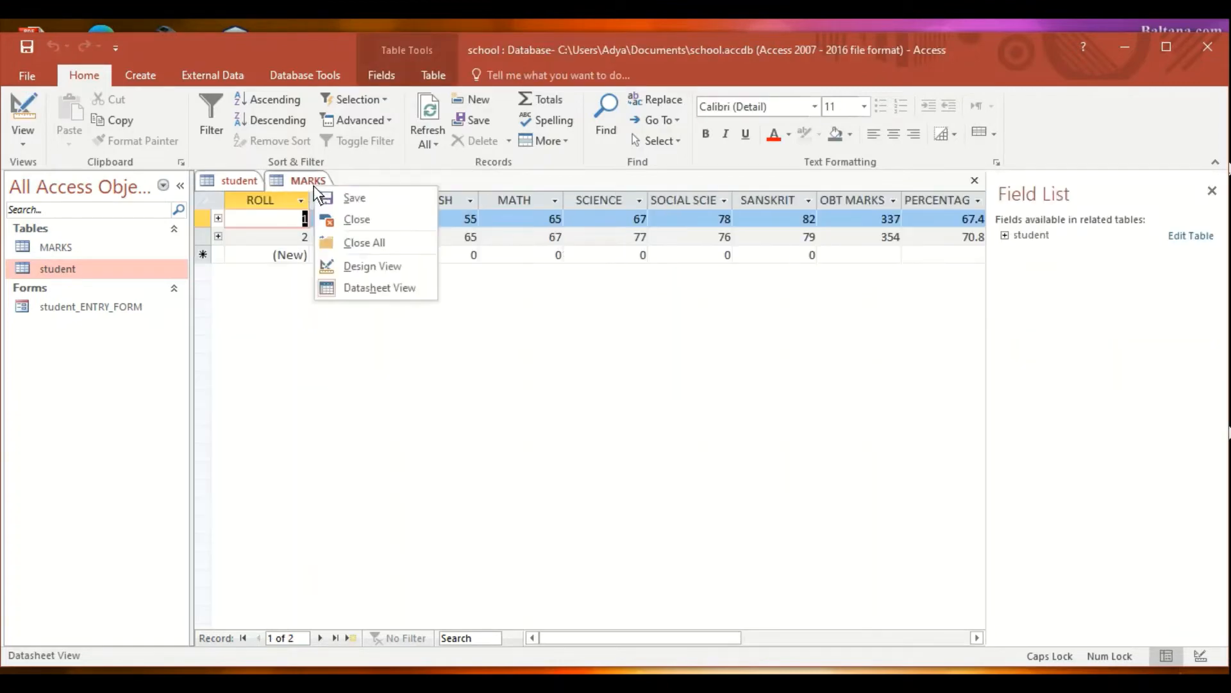
{"action": "left_click", "coordinate": [347, 225]}
{"action": "right_click", "coordinate": [244, 186]}
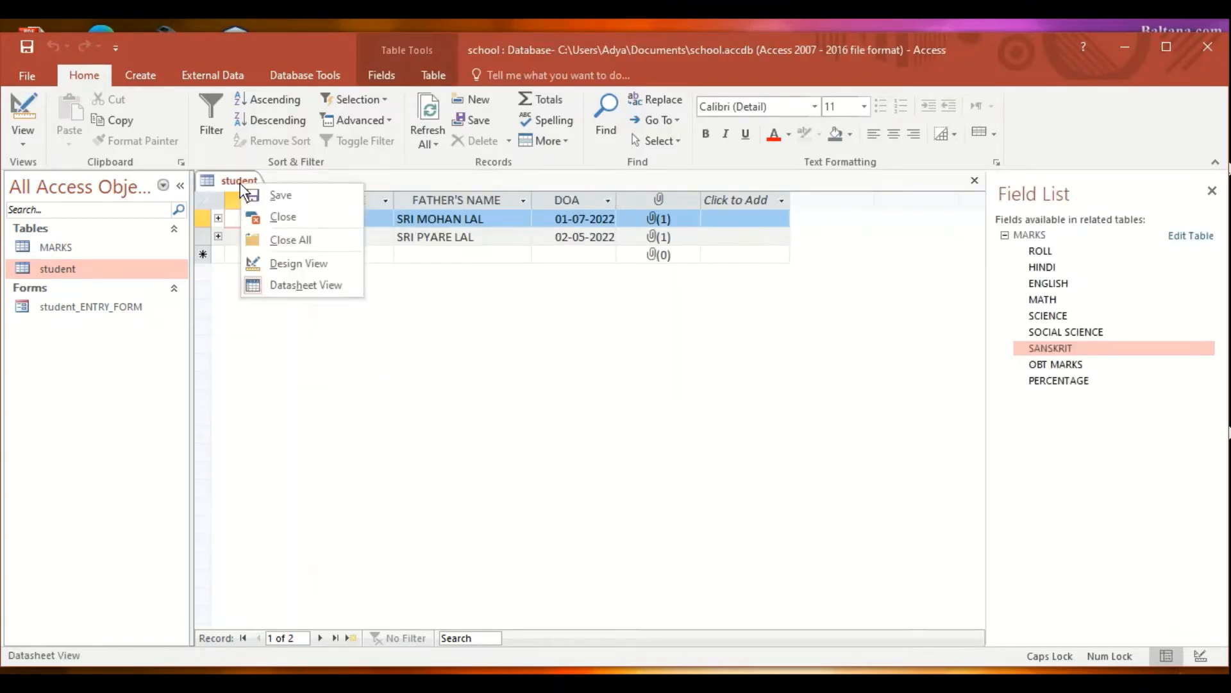
{"action": "left_click", "coordinate": [275, 210]}
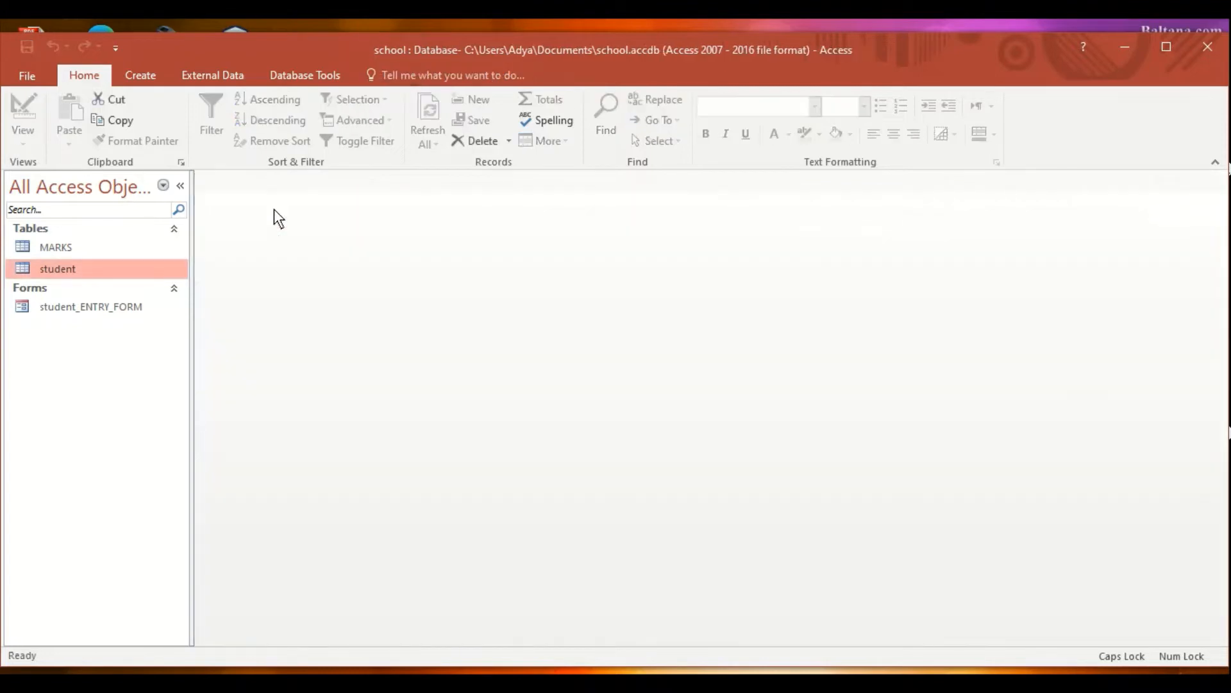
- Reopen the student table and expand record 3 to check its linked marks
{"action": "double_click", "coordinate": [109, 265]}
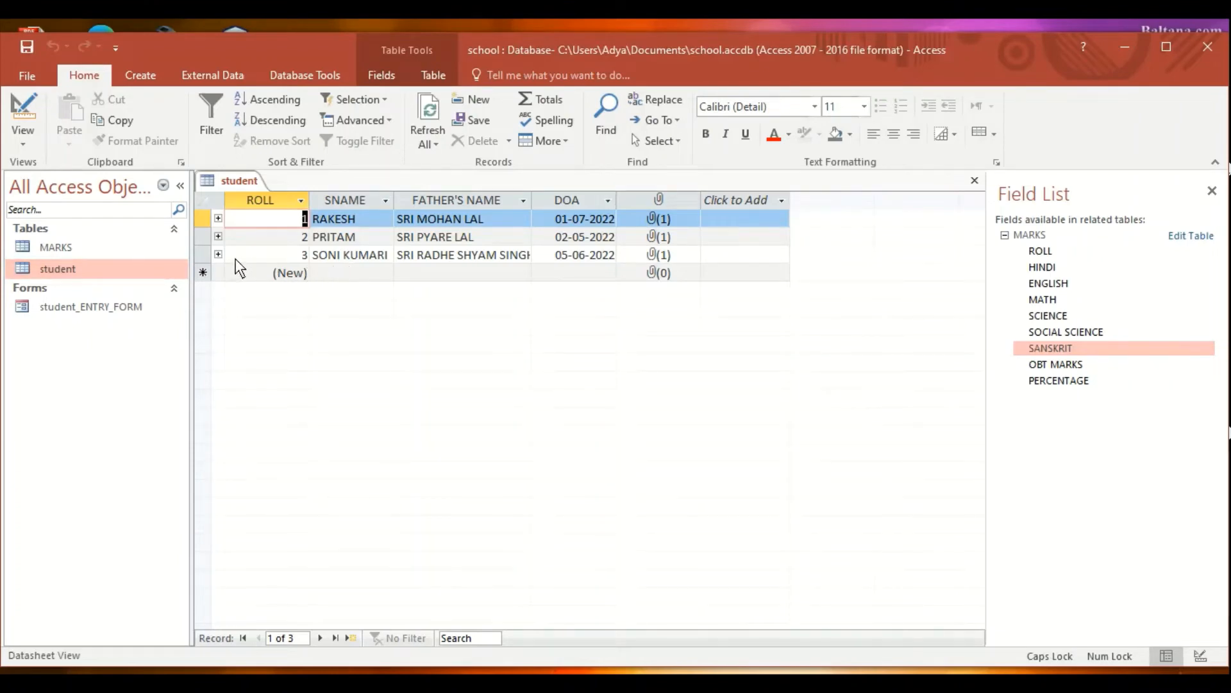
{"action": "left_click", "coordinate": [219, 254]}
{"action": "left_click", "coordinate": [219, 255]}
{"action": "left_click", "coordinate": [142, 77]}
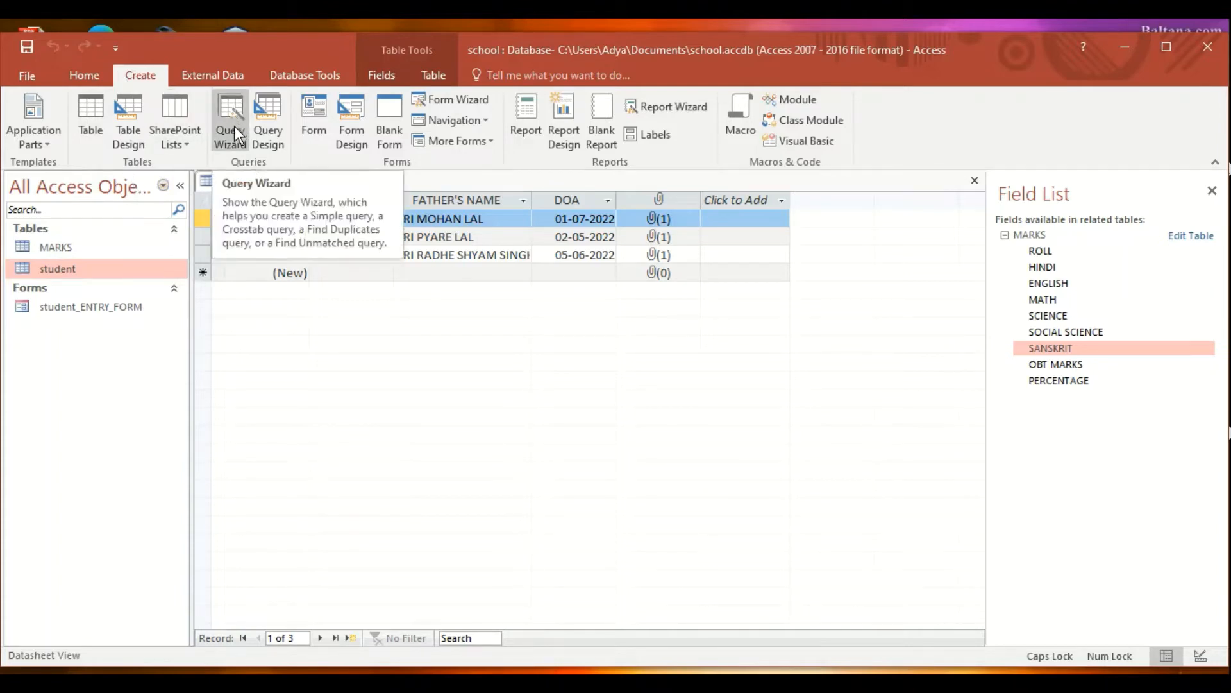
- Start a Query Design with the student and MARKS tables added, joined on ROLL
{"action": "left_click", "coordinate": [267, 126]}
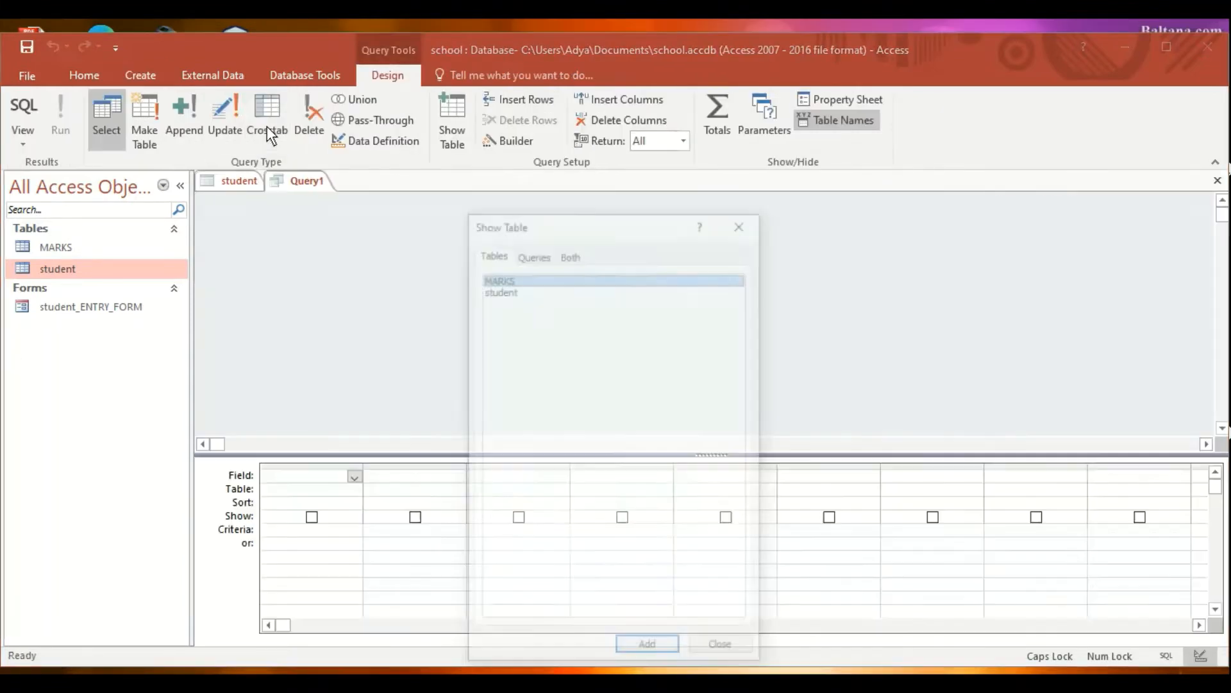
{"action": "left_click", "coordinate": [501, 289]}
{"action": "left_click", "coordinate": [649, 649]}
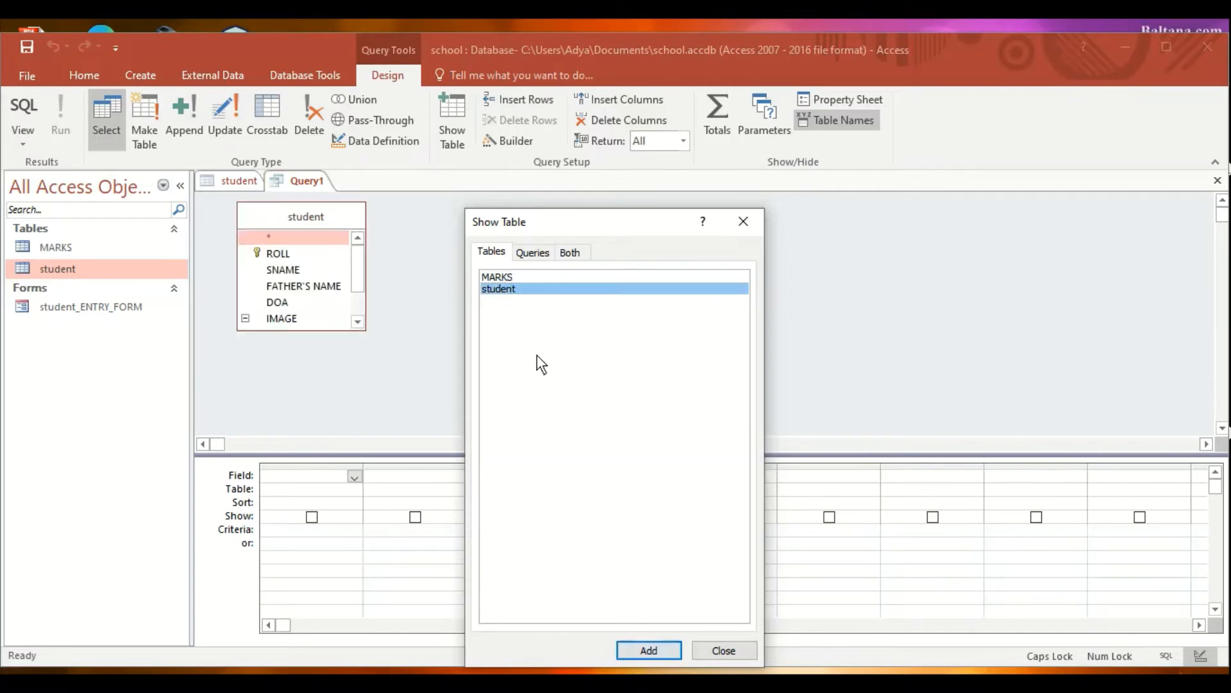
{"action": "left_click", "coordinate": [499, 277]}
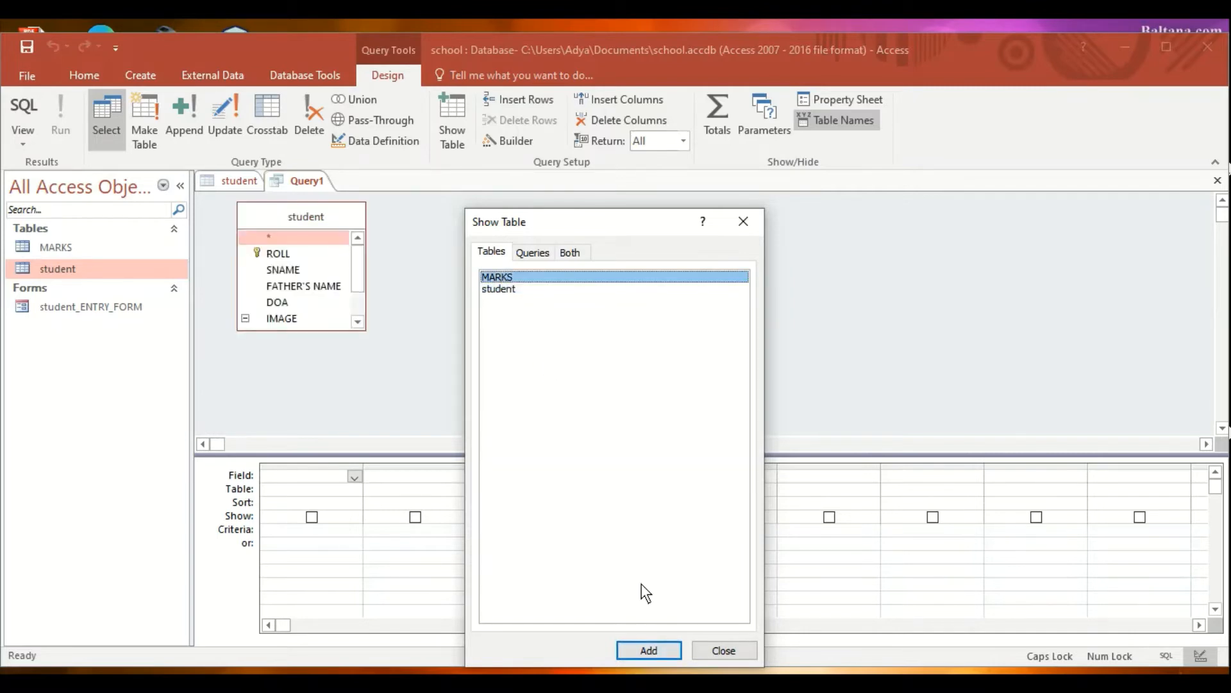
{"action": "left_click", "coordinate": [649, 649]}
{"action": "left_click", "coordinate": [723, 650]}
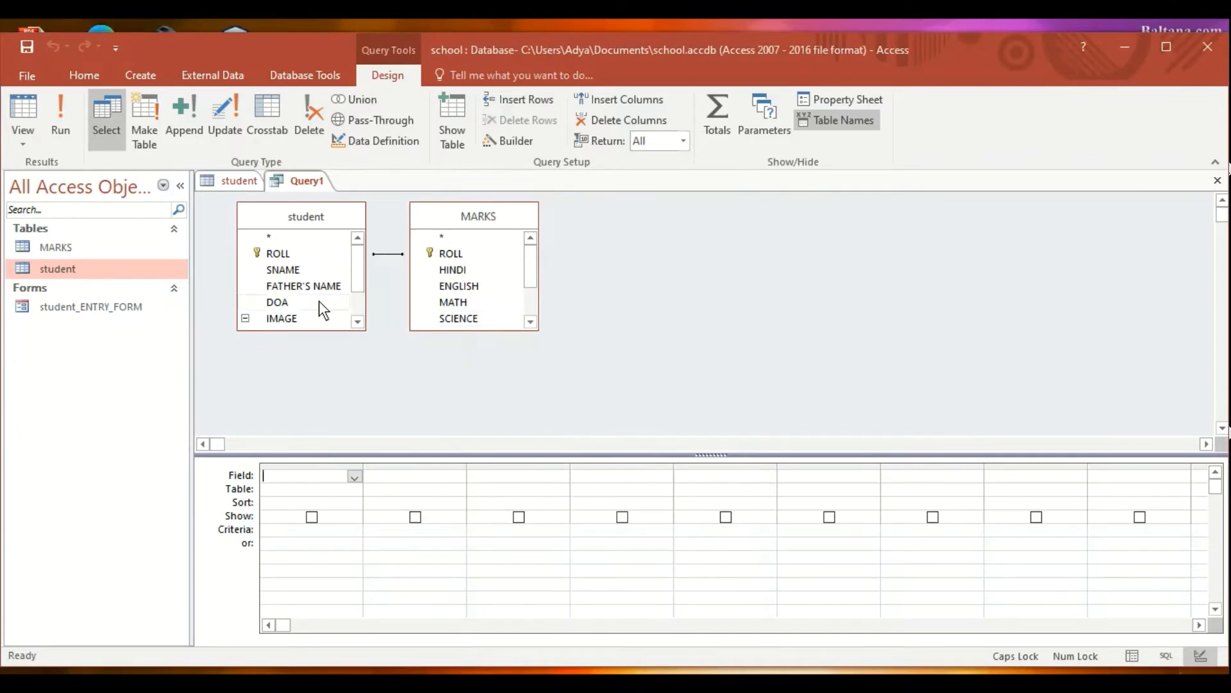
- Add student fields ROLL, SNAME, FATHER'S NAME, DOA and IMAGE to the query grid
{"action": "double_click", "coordinate": [286, 253]}
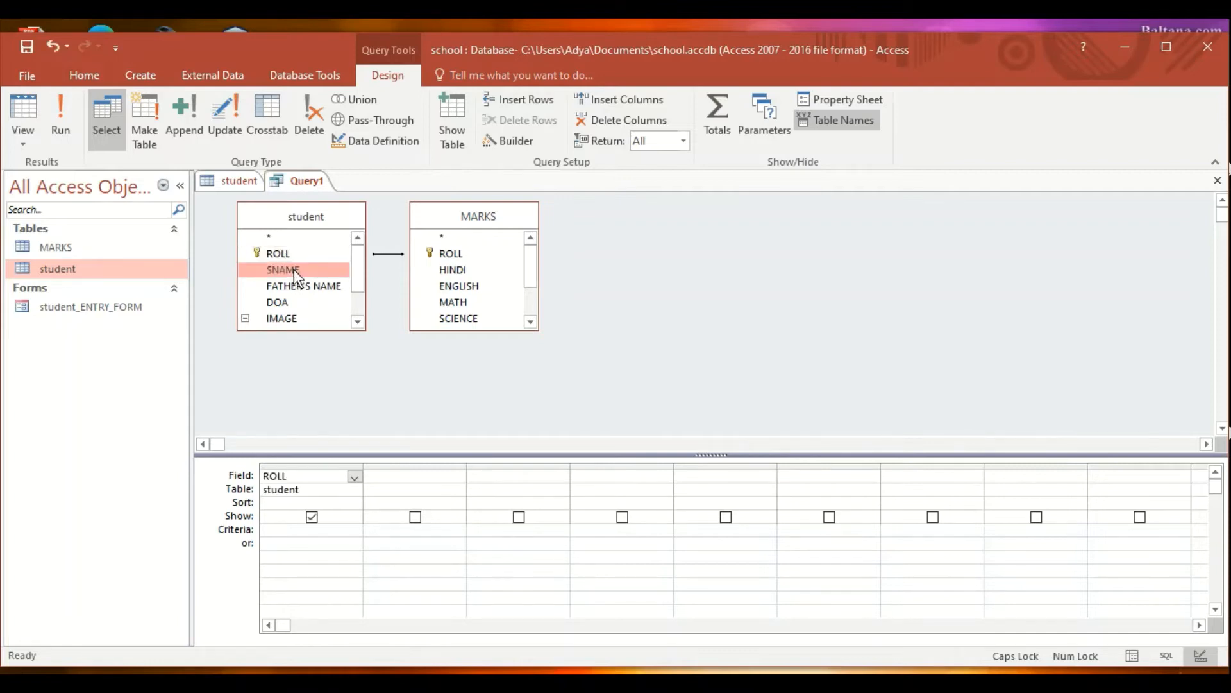
{"action": "double_click", "coordinate": [294, 270]}
{"action": "double_click", "coordinate": [301, 285]}
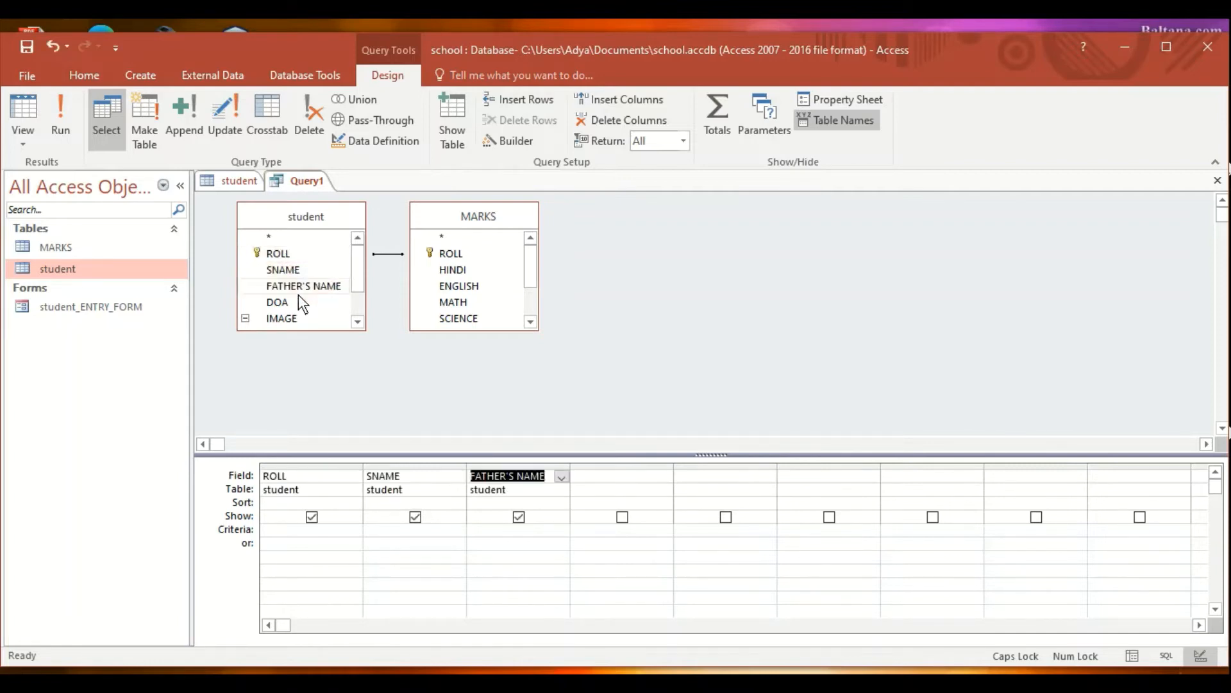
{"action": "double_click", "coordinate": [294, 305]}
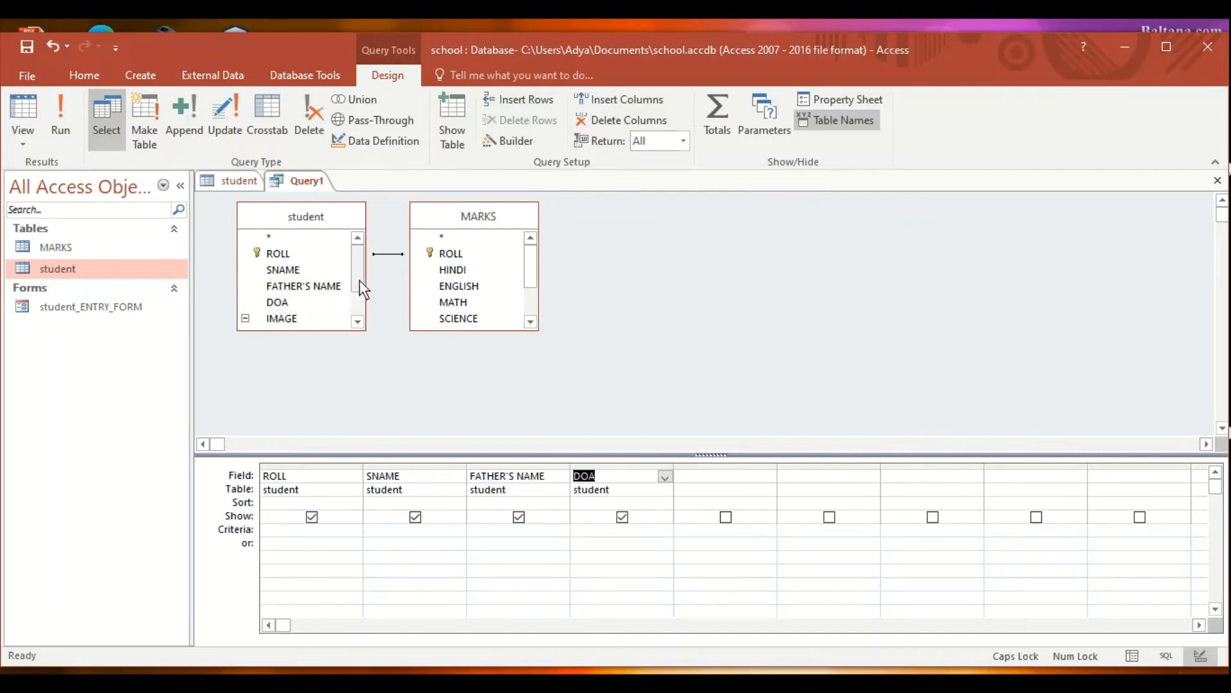
{"action": "left_click_drag", "start_coordinate": [360, 281], "coordinate": [361, 301]}
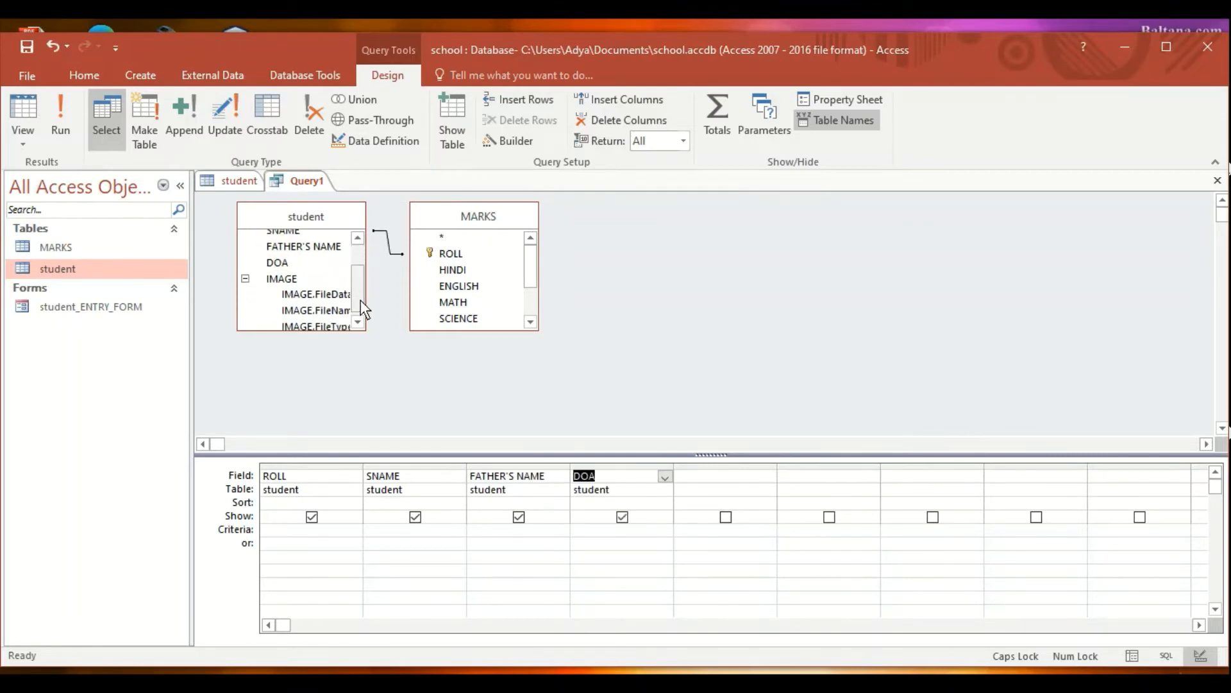
{"action": "double_click", "coordinate": [282, 279]}
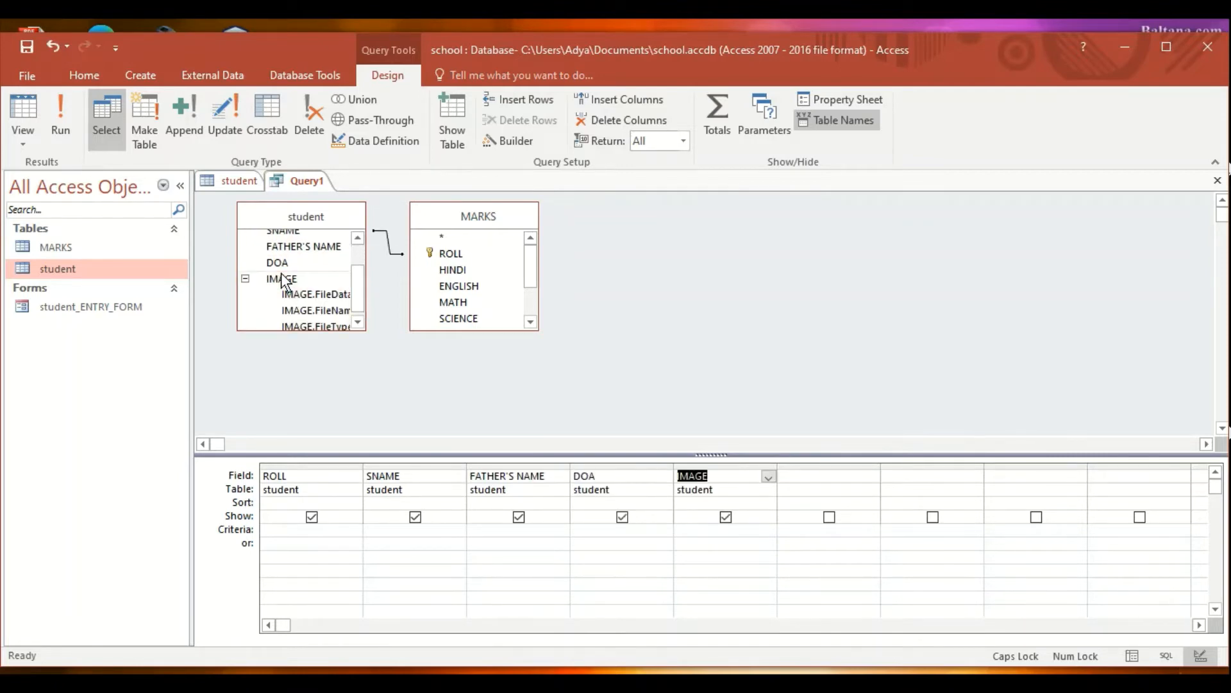
- Add MARKS fields HINDI, ENGLISH, MATH, SCIENCE, SOCIAL SCIENCE, OBT MARKS and PERCENTAGE to the grid
{"action": "double_click", "coordinate": [487, 268]}
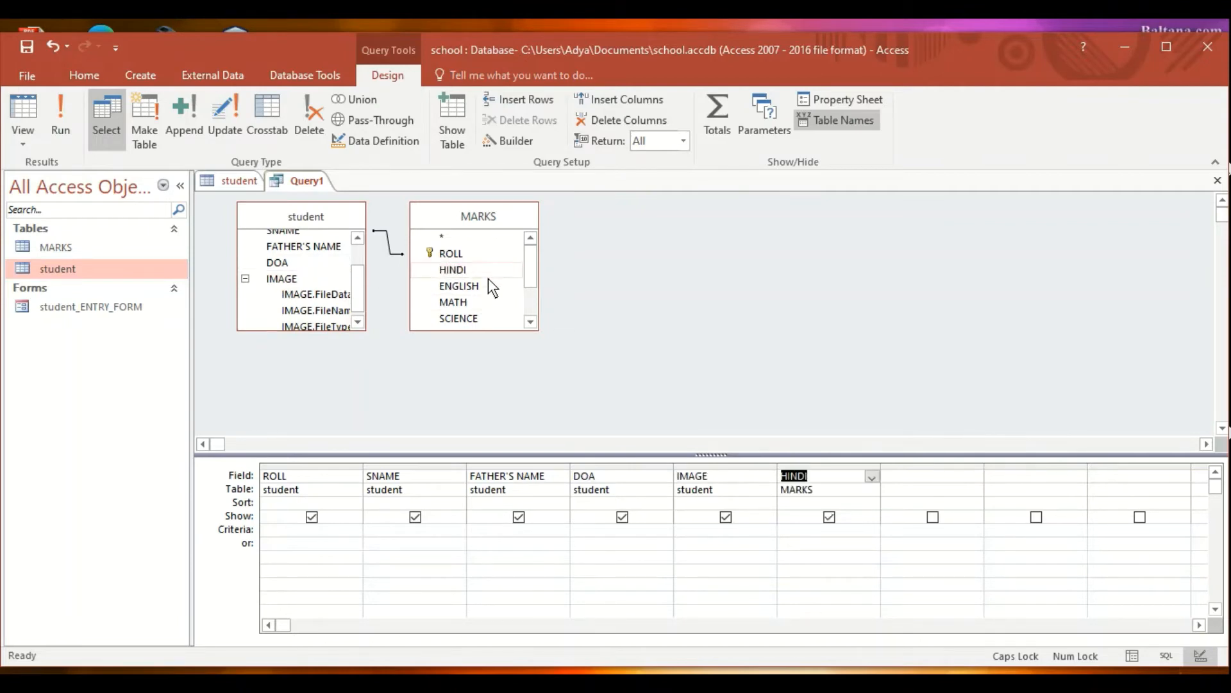
{"action": "double_click", "coordinate": [489, 285]}
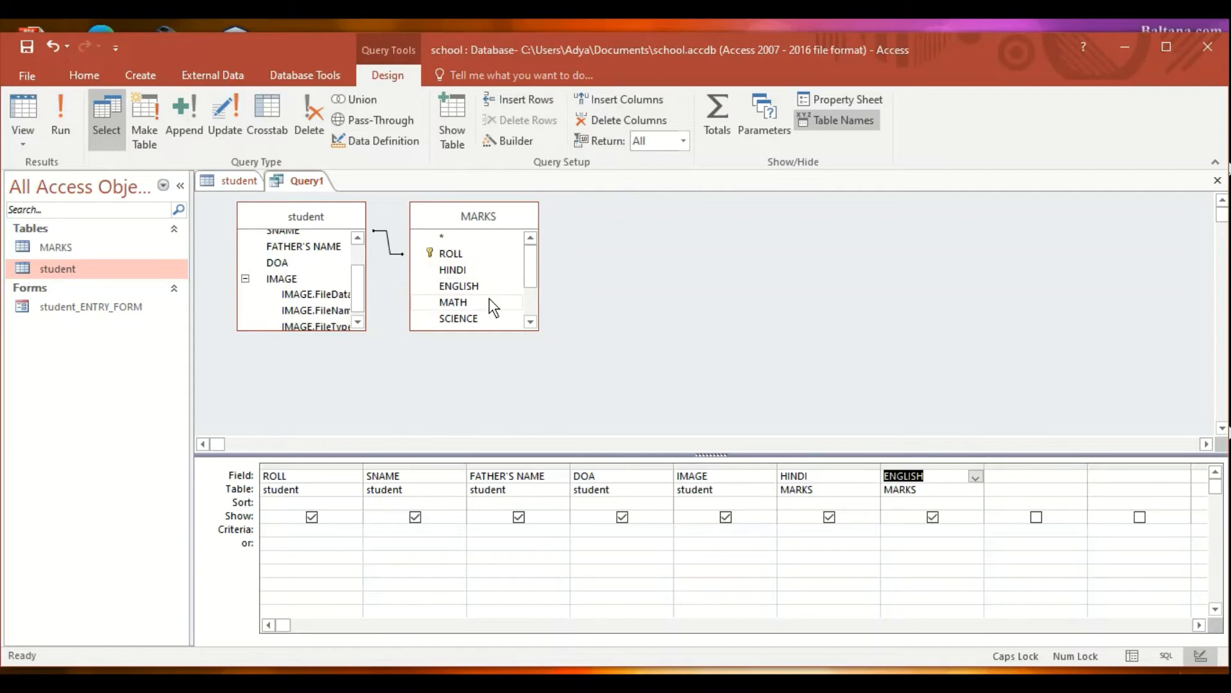
{"action": "double_click", "coordinate": [492, 303]}
{"action": "double_click", "coordinate": [490, 321]}
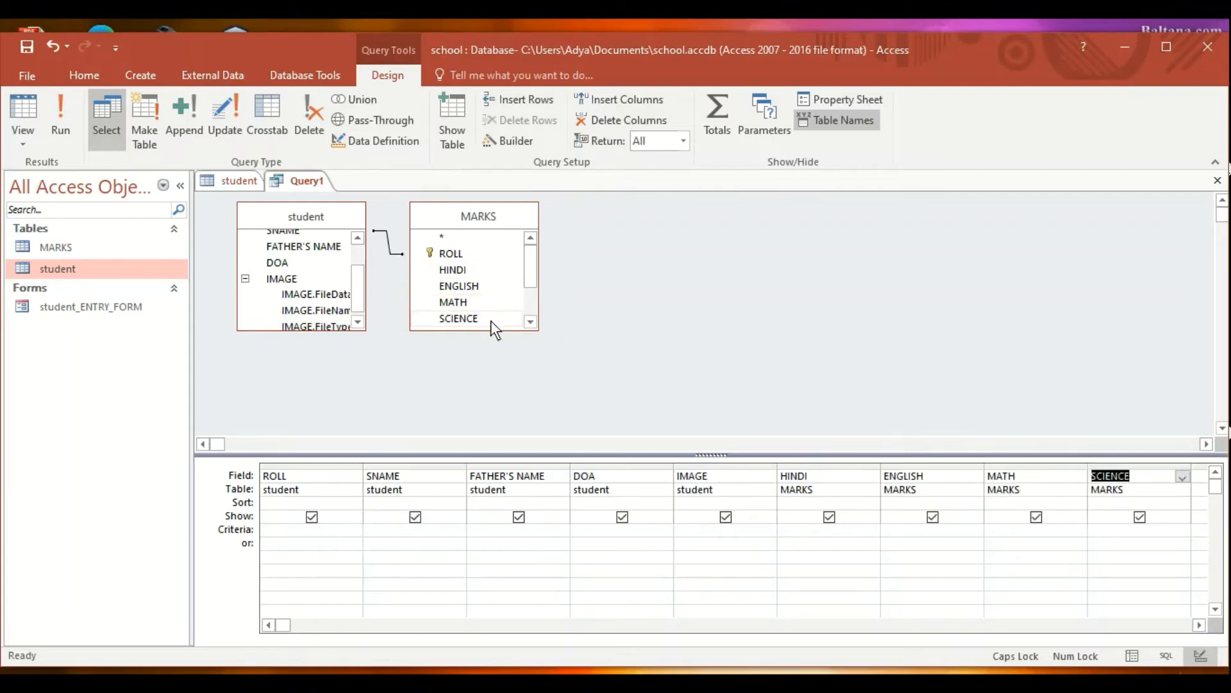
{"action": "left_click_drag", "start_coordinate": [528, 274], "coordinate": [528, 290]}
{"action": "double_click", "coordinate": [503, 298]}
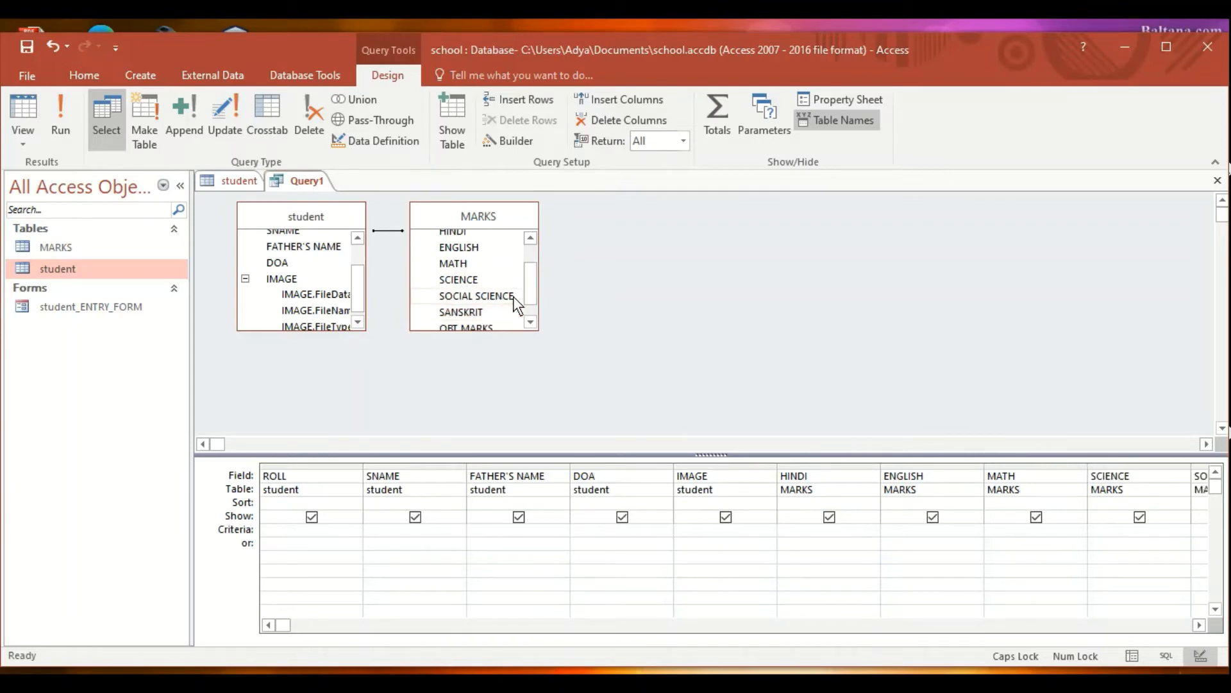
{"action": "left_click_drag", "start_coordinate": [529, 290], "coordinate": [531, 301]}
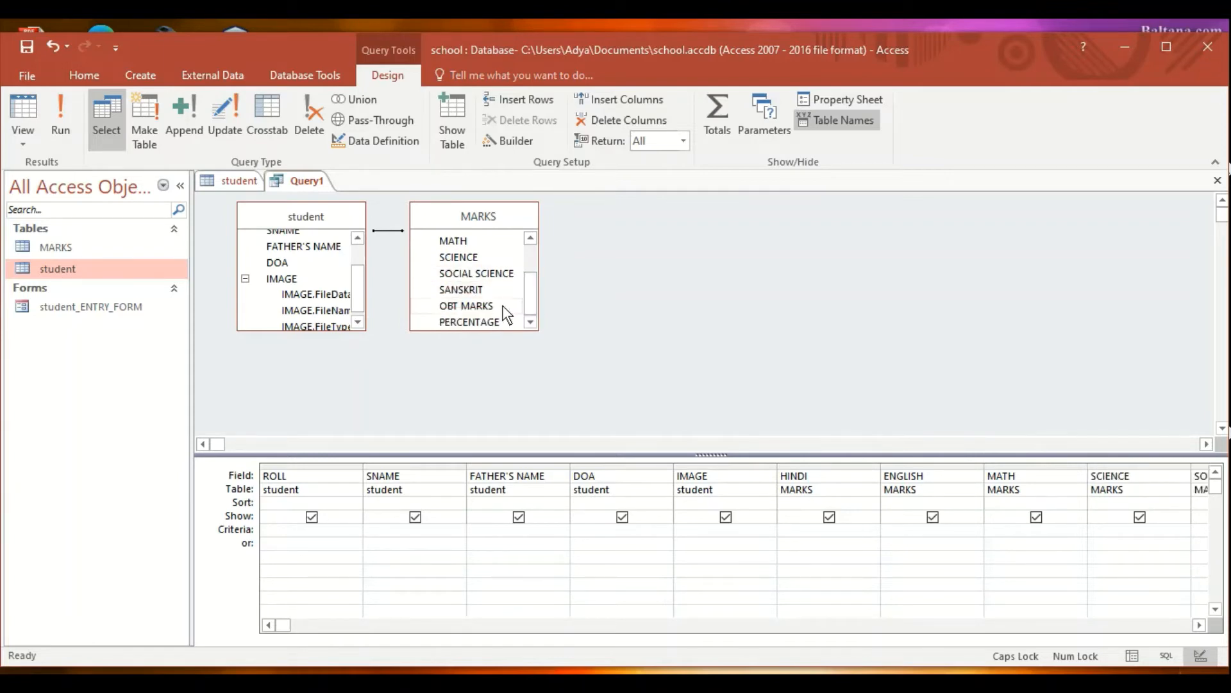
{"action": "double_click", "coordinate": [503, 306]}
{"action": "double_click", "coordinate": [506, 321]}
{"action": "left_click", "coordinate": [1199, 625]}
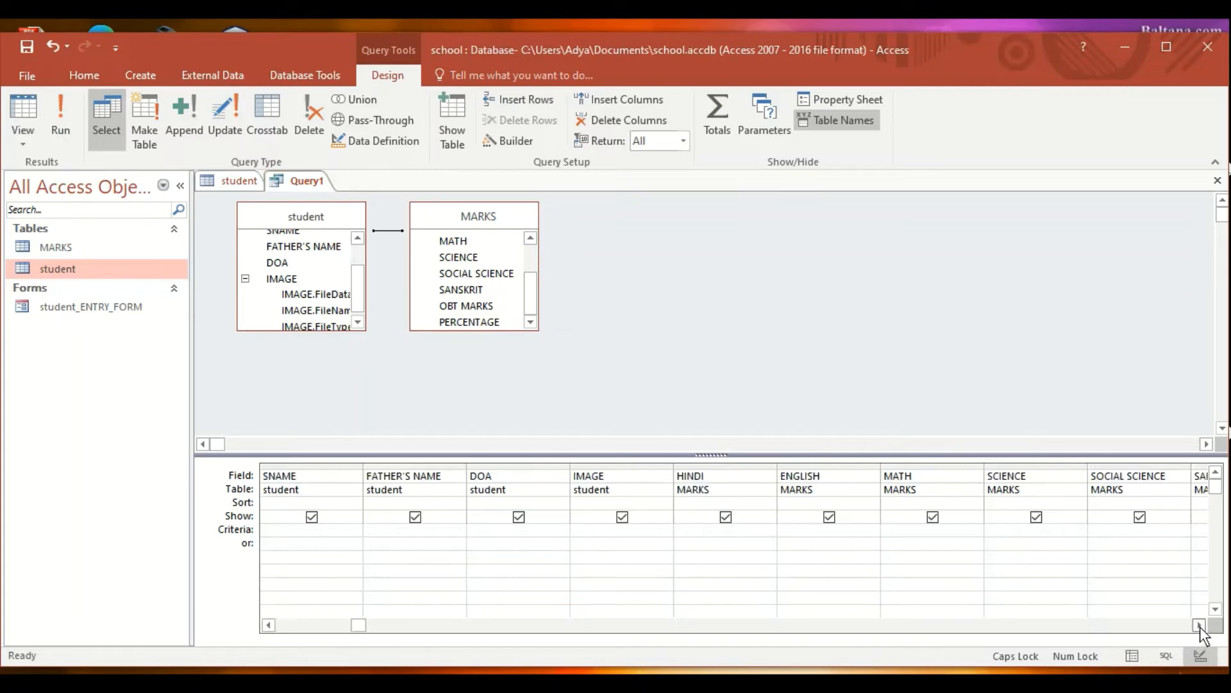
{"action": "left_click", "coordinate": [1199, 625]}
{"action": "left_click", "coordinate": [1199, 625]}
{"action": "left_click", "coordinate": [1200, 625]}
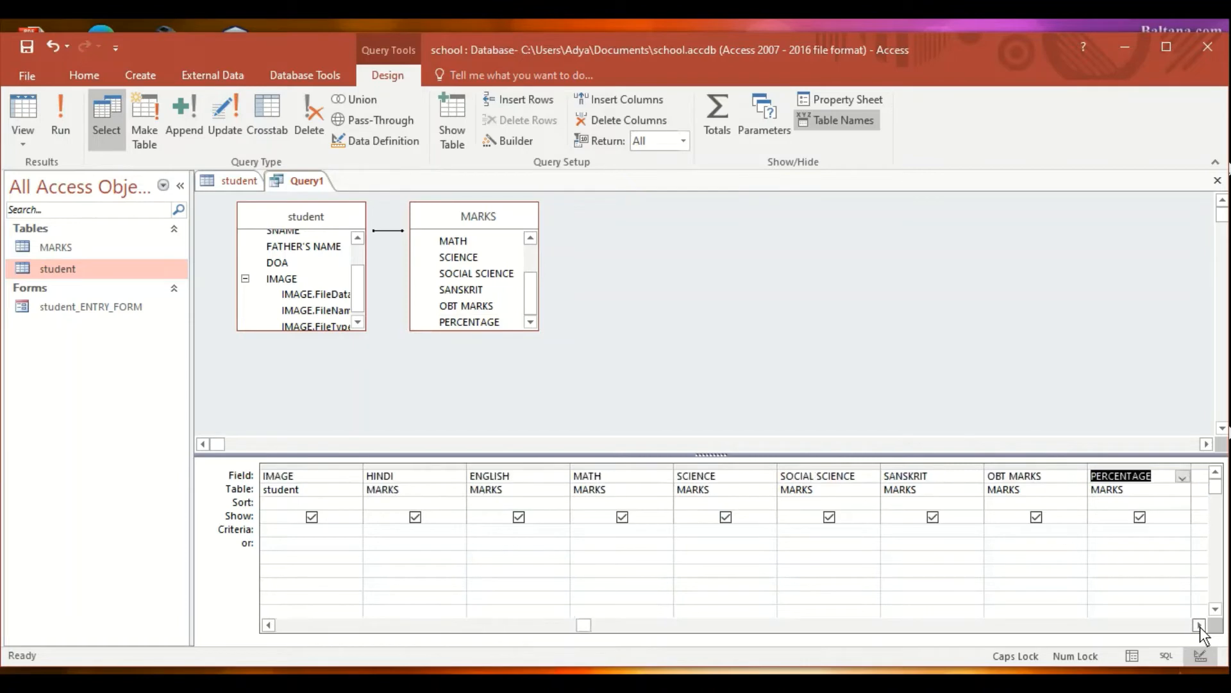
{"action": "left_click", "coordinate": [272, 625]}
{"action": "left_click", "coordinate": [272, 624]}
{"action": "left_click", "coordinate": [272, 624]}
{"action": "left_click", "coordinate": [272, 625]}
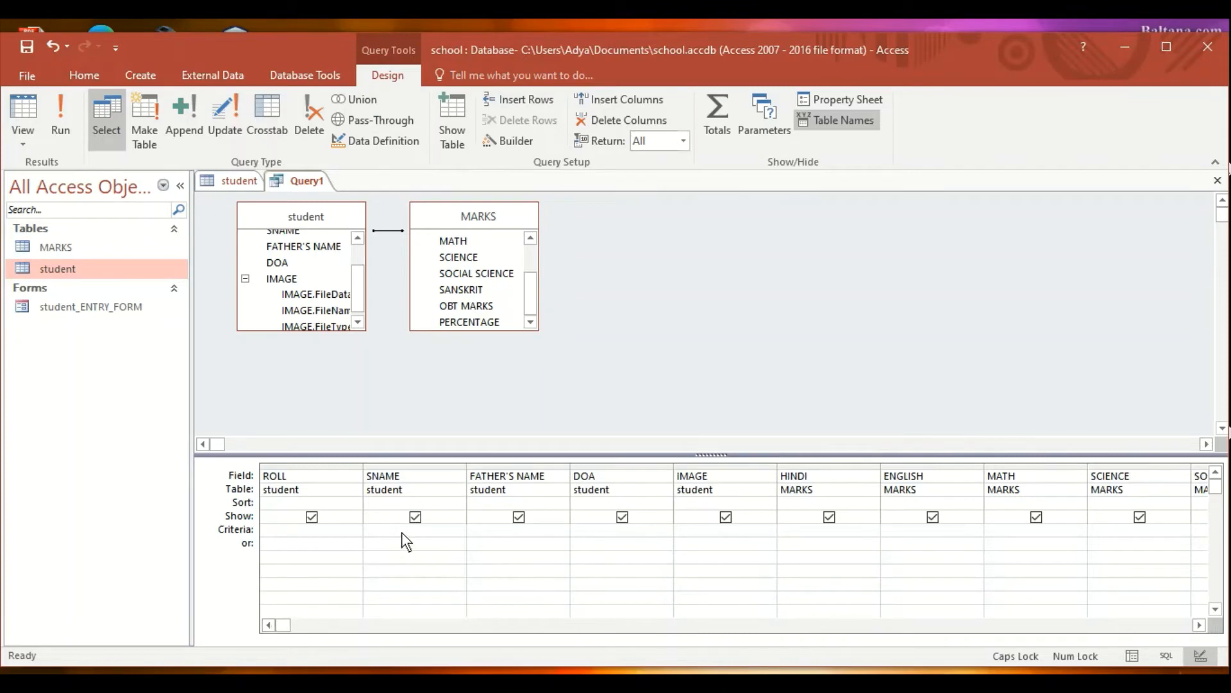
{"action": "left_click", "coordinate": [305, 530]}
{"action": "type", "text": "3"}
{"action": "left_click", "coordinate": [56, 133]}
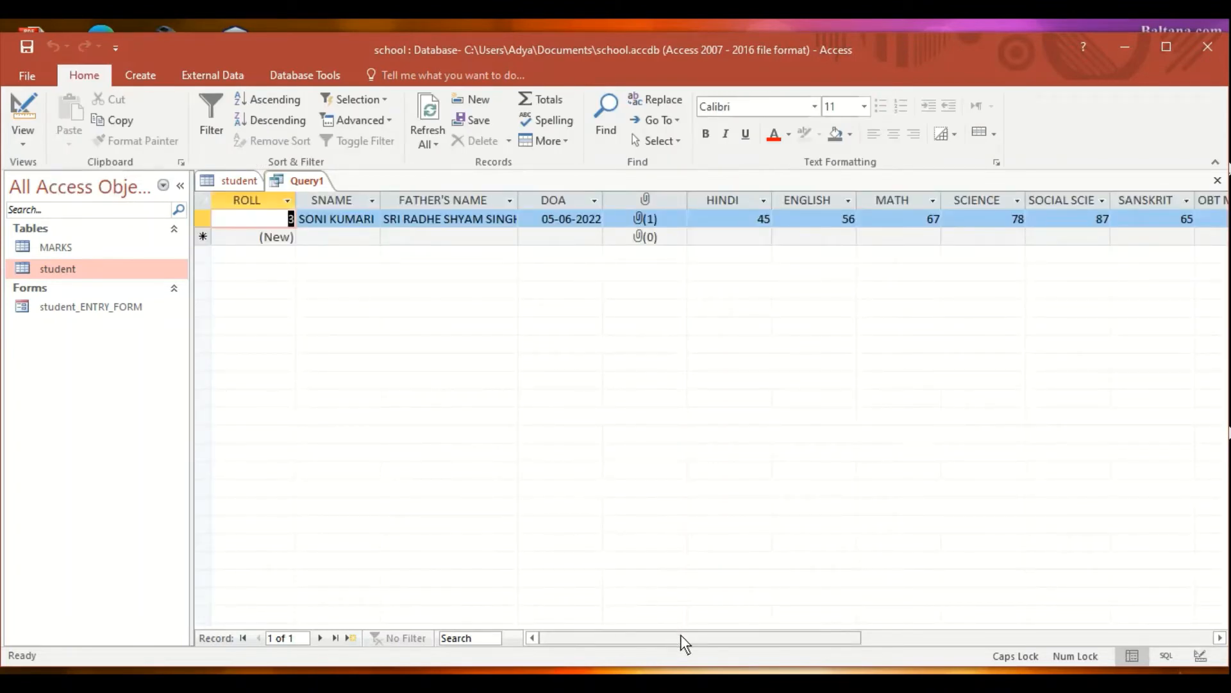
{"action": "left_click_drag", "start_coordinate": [680, 632], "coordinate": [548, 649]}
- Save the query as SONI_RECORD and return to Design View
{"action": "right_click", "coordinate": [307, 186]}
{"action": "left_click", "coordinate": [321, 191]}
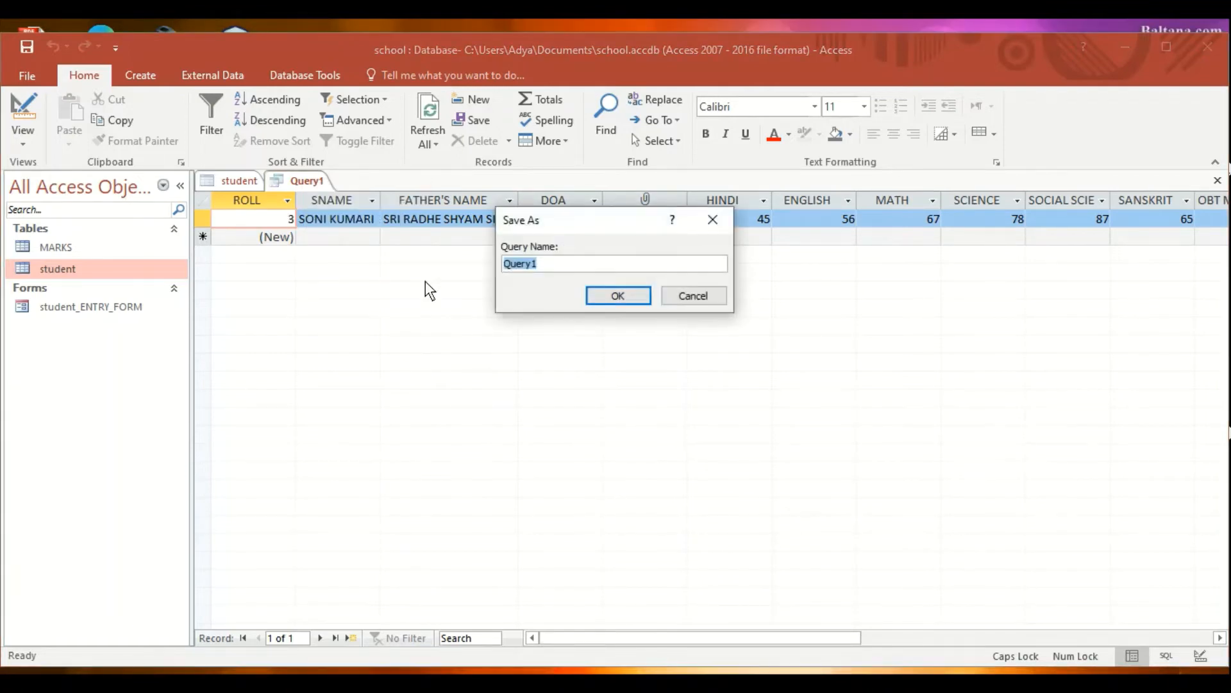
{"action": "type", "text": "SONI_RO"}
{"action": "type", "text": "CORD"}
{"action": "key", "text": "Return"}
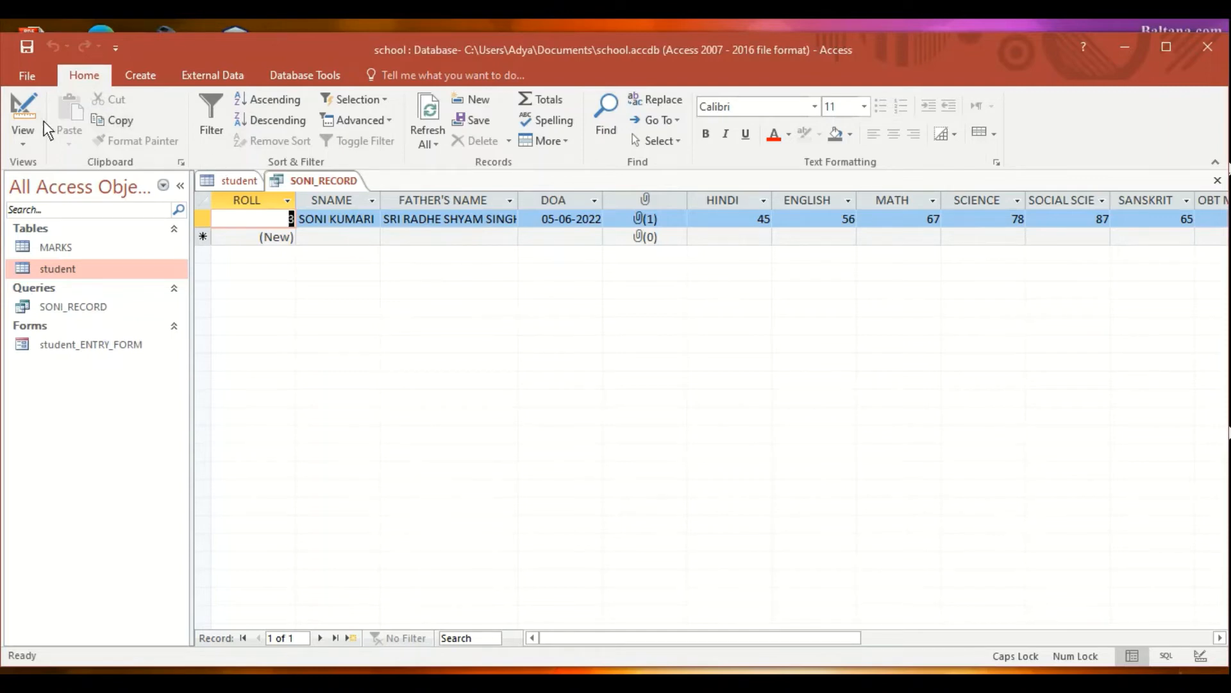
{"action": "left_click", "coordinate": [25, 109]}
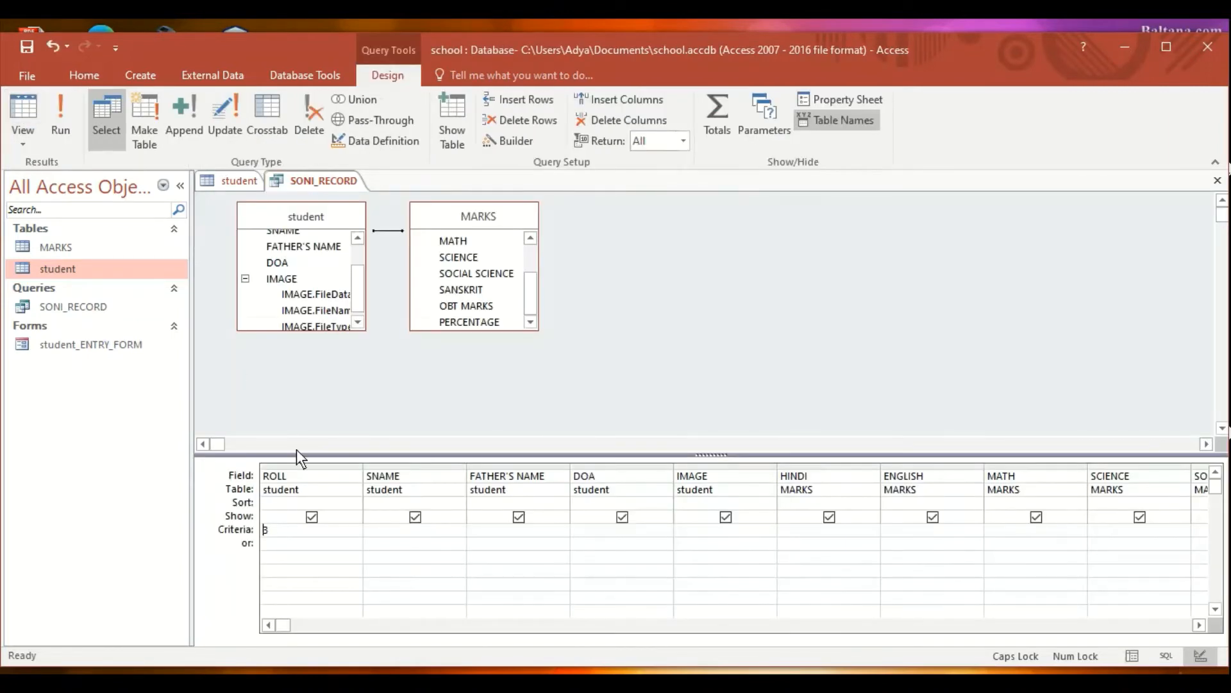
- Swap the ROLL 3 criterion for PERCENTAGE <60, run it (no records), and return to Design
{"action": "left_click", "coordinate": [254, 533]}
{"action": "left_click", "coordinate": [1199, 625]}
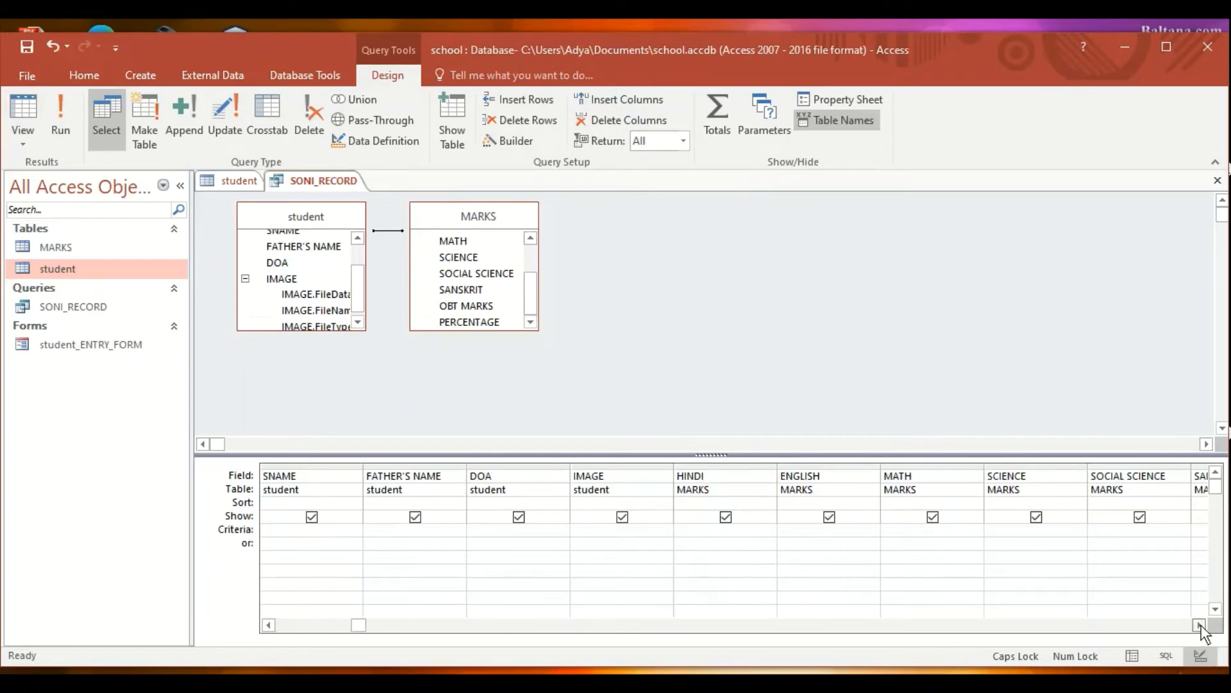
{"action": "left_click", "coordinate": [1199, 625]}
{"action": "left_click", "coordinate": [1200, 625]}
{"action": "left_click", "coordinate": [1200, 624]}
{"action": "left_click", "coordinate": [1200, 625]}
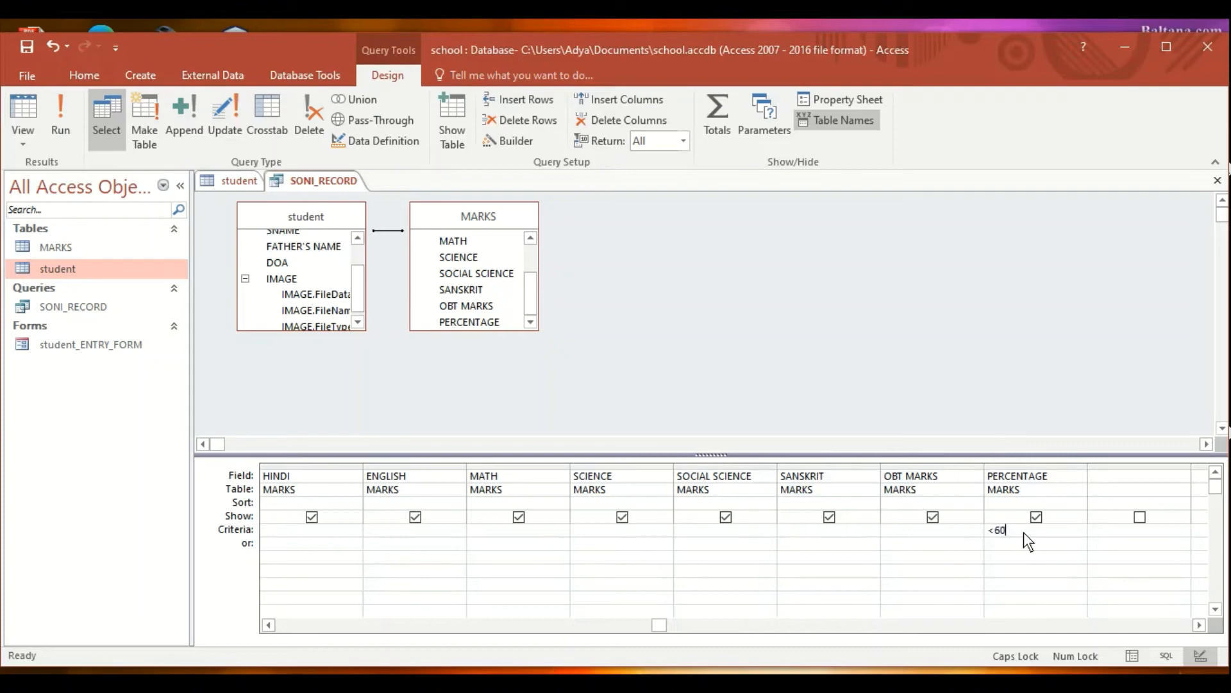
{"action": "left_click", "coordinate": [59, 107]}
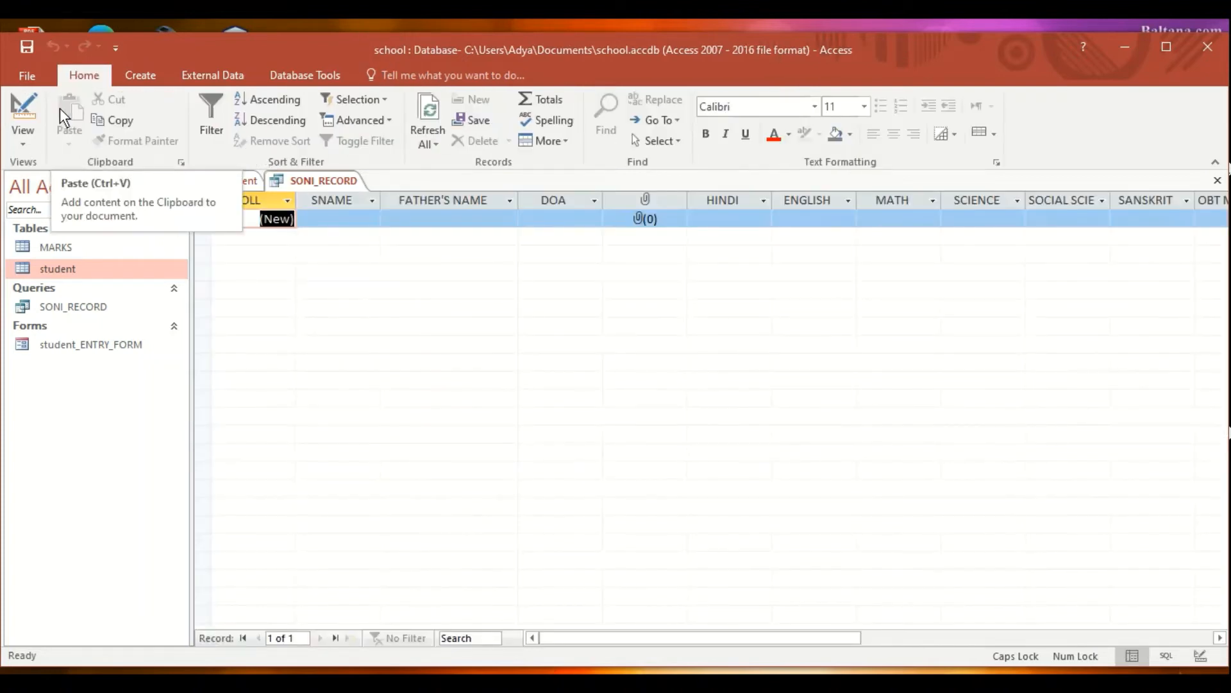
{"action": "left_click", "coordinate": [23, 109]}
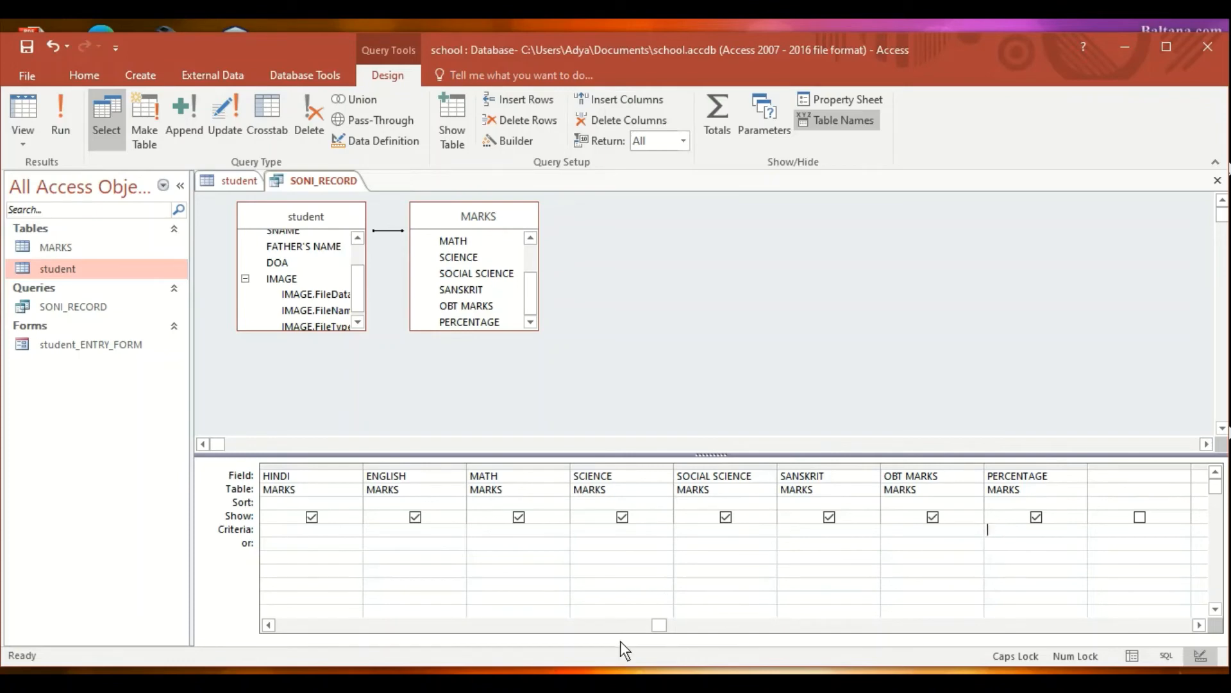
- Run the query with SNAME criterion Like "R*", returning one student, then return to Design
{"action": "left_click", "coordinate": [268, 624]}
{"action": "left_click", "coordinate": [268, 624]}
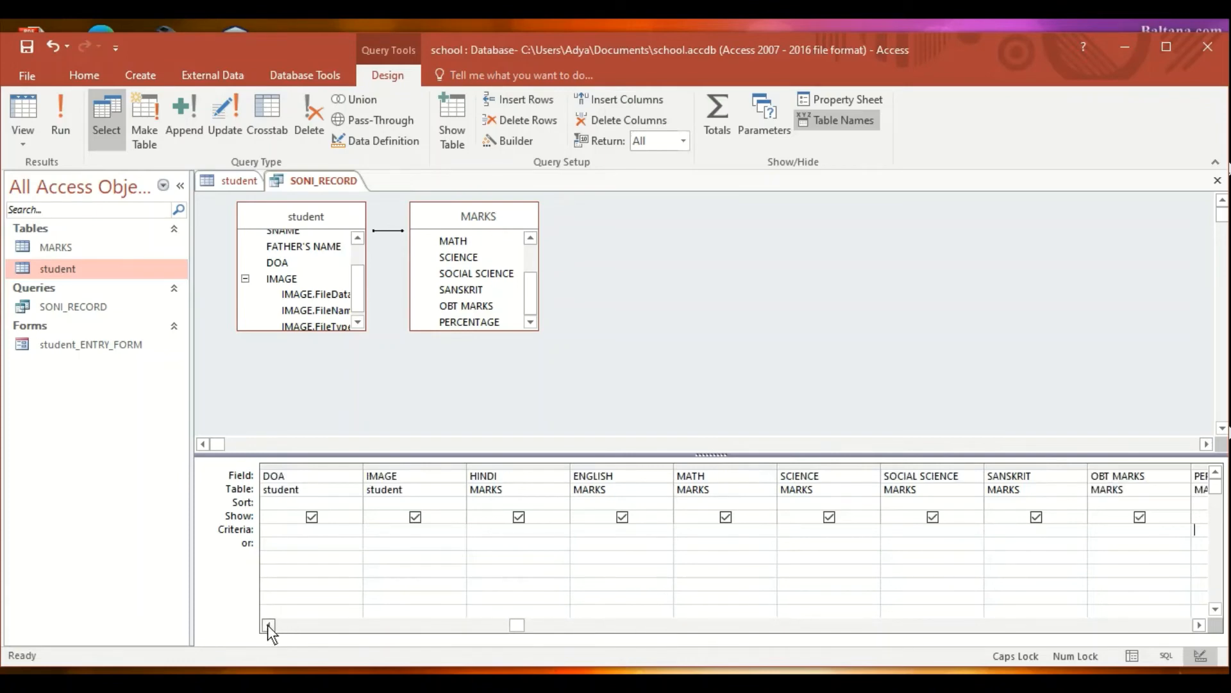
{"action": "left_click", "coordinate": [268, 624]}
{"action": "left_click", "coordinate": [268, 624]}
{"action": "left_click", "coordinate": [268, 624]}
{"action": "left_click", "coordinate": [269, 624]}
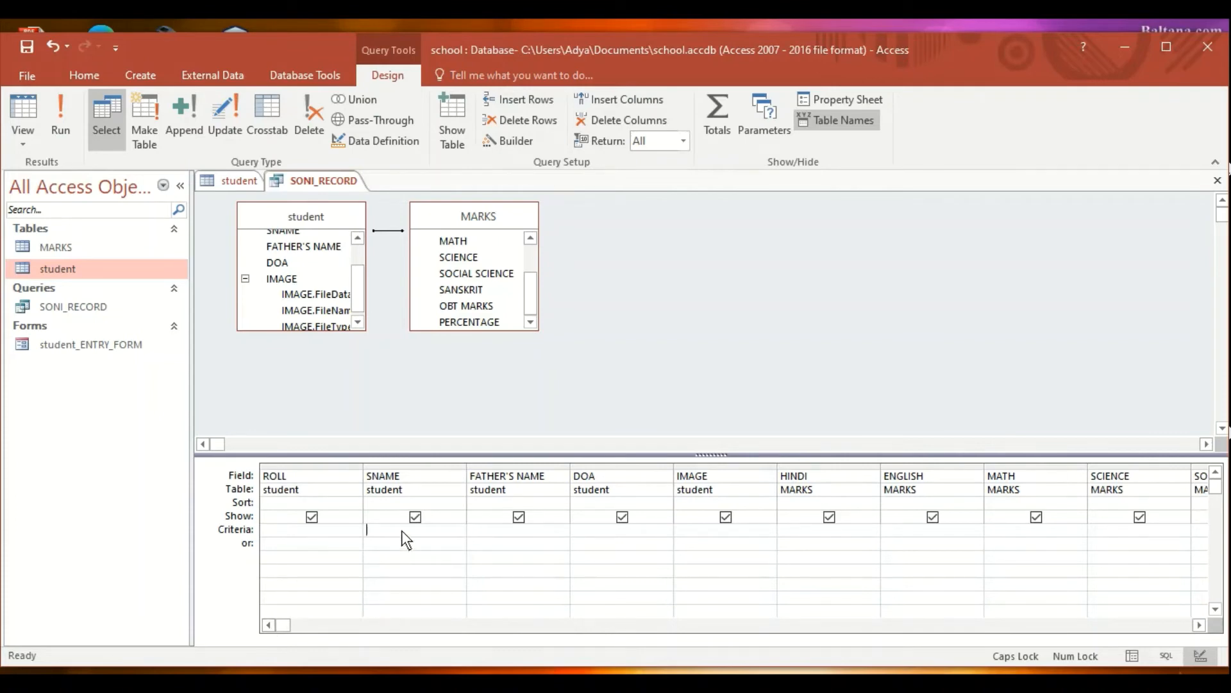
{"action": "type", "text": "\"R*"}
{"action": "left_click", "coordinate": [56, 126]}
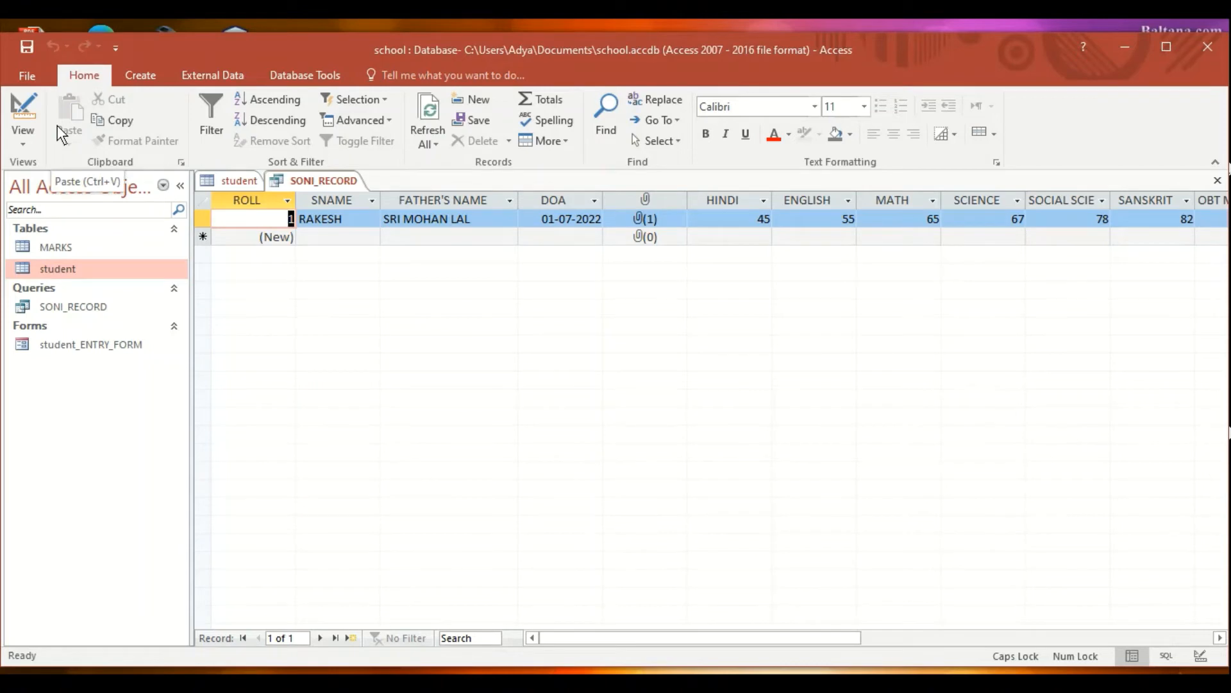
{"action": "left_click", "coordinate": [23, 115]}
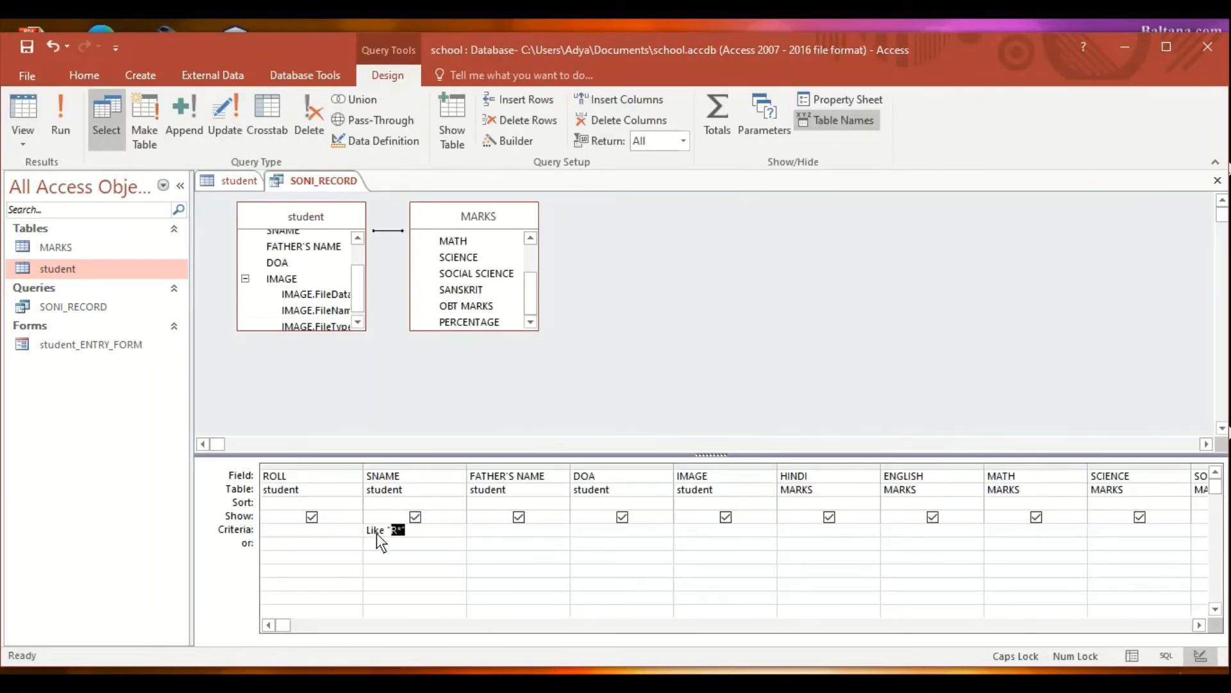
- Replace the name criterion with "*A", run it (no records), and return to Design
{"action": "key", "text": "Delete"}
{"action": "type", "text": "\"*A\""}
{"action": "left_click", "coordinate": [64, 121]}
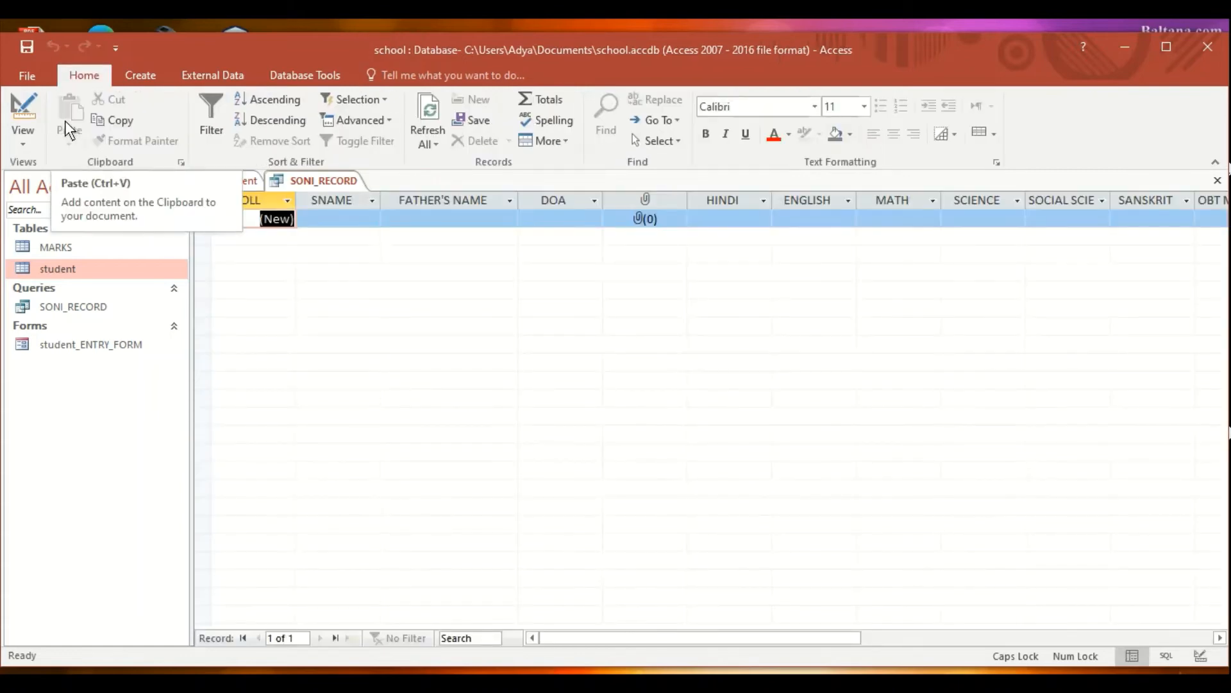
{"action": "left_click", "coordinate": [30, 103]}
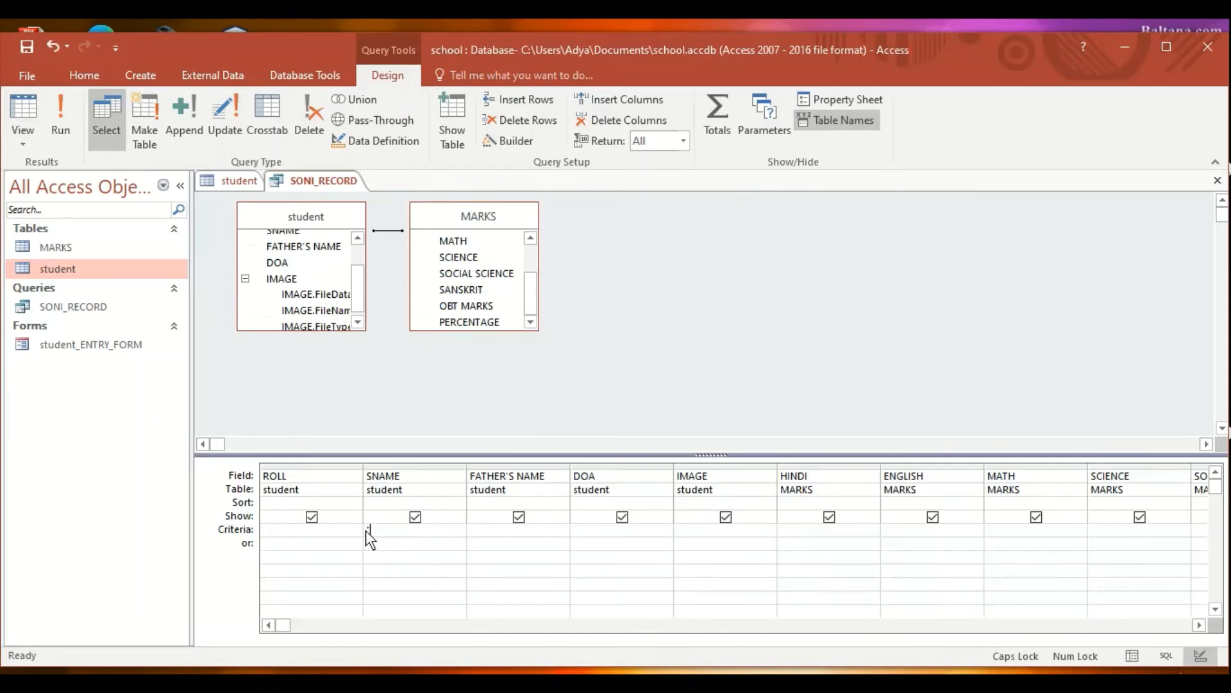
- Run the query with SNAME criterion "?A*" (one student), then delete that criterion
{"action": "type", "text": "\"?A*"}
{"action": "left_click", "coordinate": [71, 132]}
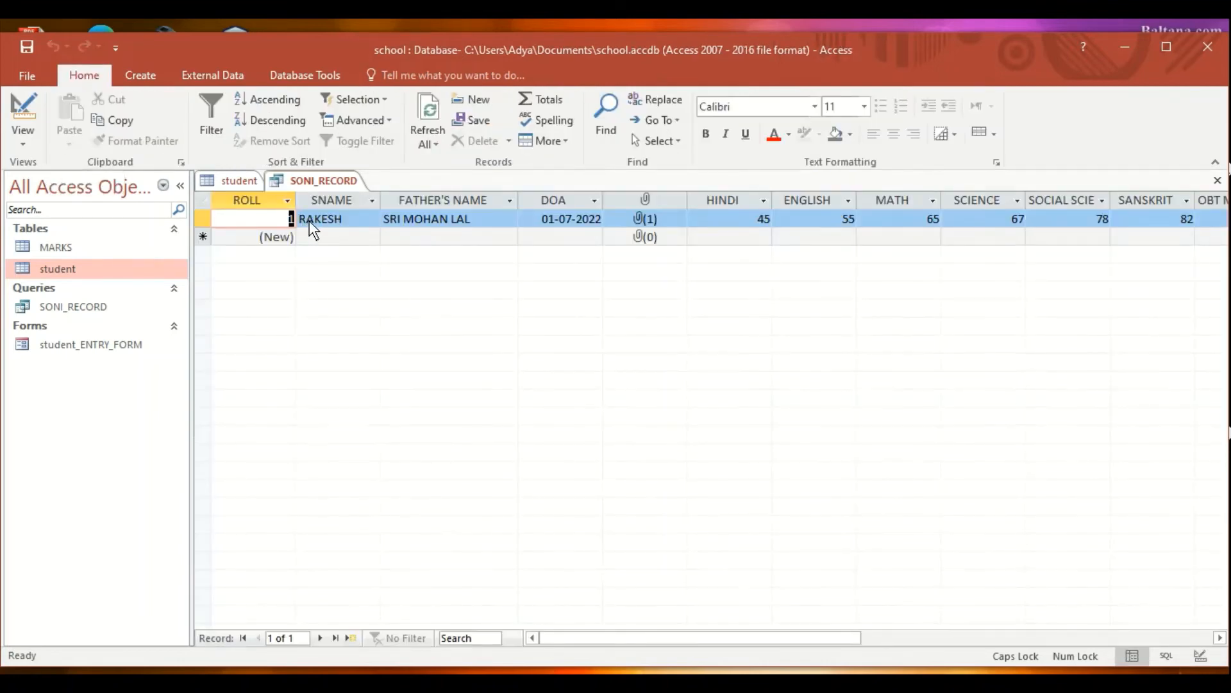
{"action": "left_click", "coordinate": [21, 110]}
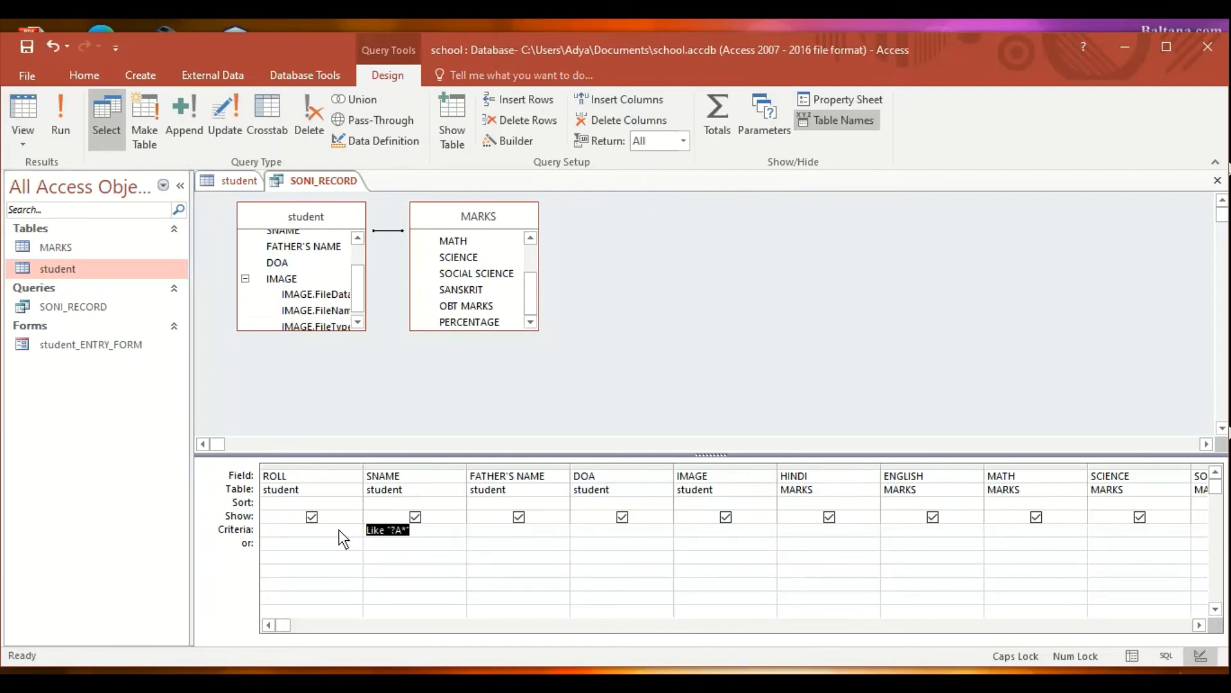
{"action": "key", "text": "Delete"}
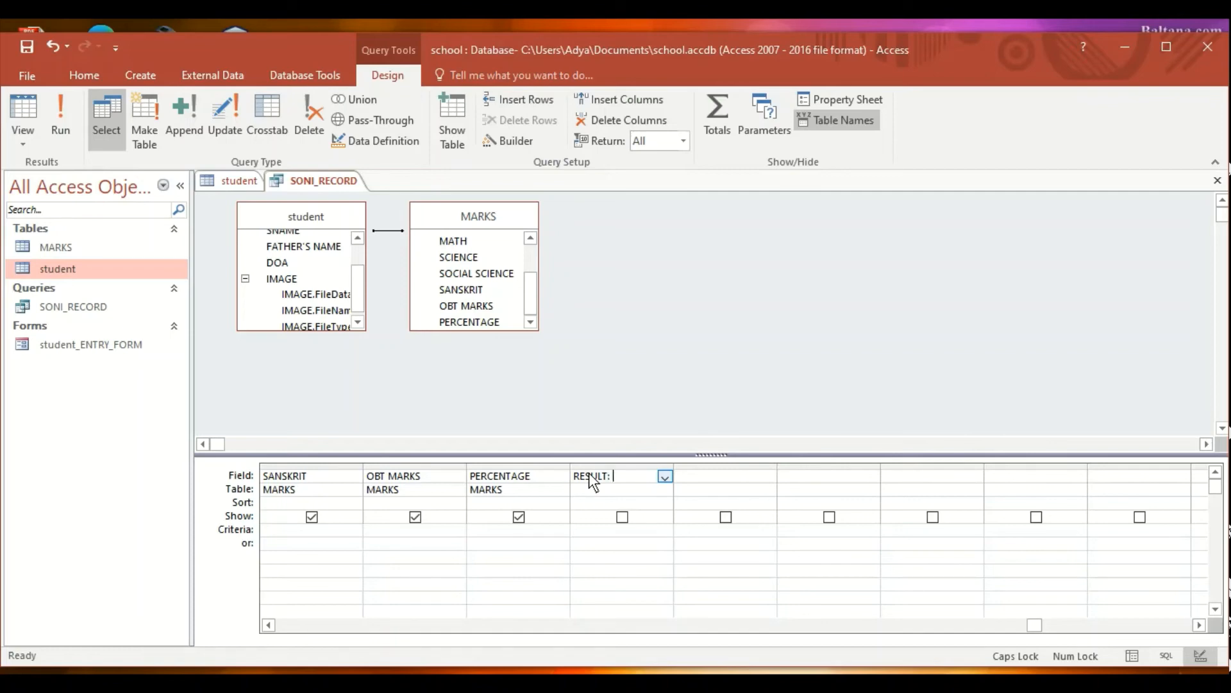
- Enter the nested IIf RESULT expression grading PERCENTAGE as FIRST, SECOND, THIRD or FAIL
{"action": "type", "text": "IIF"}
{"action": "type", "text": "("}
{"action": "type", "text": "[PERCEN"}
{"action": "type", "text": "TAGE"}
{"action": "type", "text": "]>="}
{"action": "type", "text": "60"}
{"action": "type", "text": ",\""}
{"action": "type", "text": "FIRST\""}
{"action": "type", "text": ",IIF("}
{"action": "type", "text": "[PER"}
{"action": "type", "text": "CENTAGE"}
{"action": "type", "text": "]"}
{"action": "type", "text": ">=45"}
{"action": "type", "text": ",\"SECOND"}
{"action": "type", "text": "\","}
{"action": "type", "text": "IIF("}
{"action": "type", "text": "PERCENTAGE"}
{"action": "type", "text": "]>"}
{"action": "type", "text": "=30"}
{"action": "type", "text": ",'THIRD"}
{"action": "type", "text": "'"}
{"action": "type", "text": ","}
{"action": "type", "text": "\"FAI"}
{"action": "type", "text": "L\""}
{"action": "type", "text": ")))"}
{"action": "key", "text": "Return"}
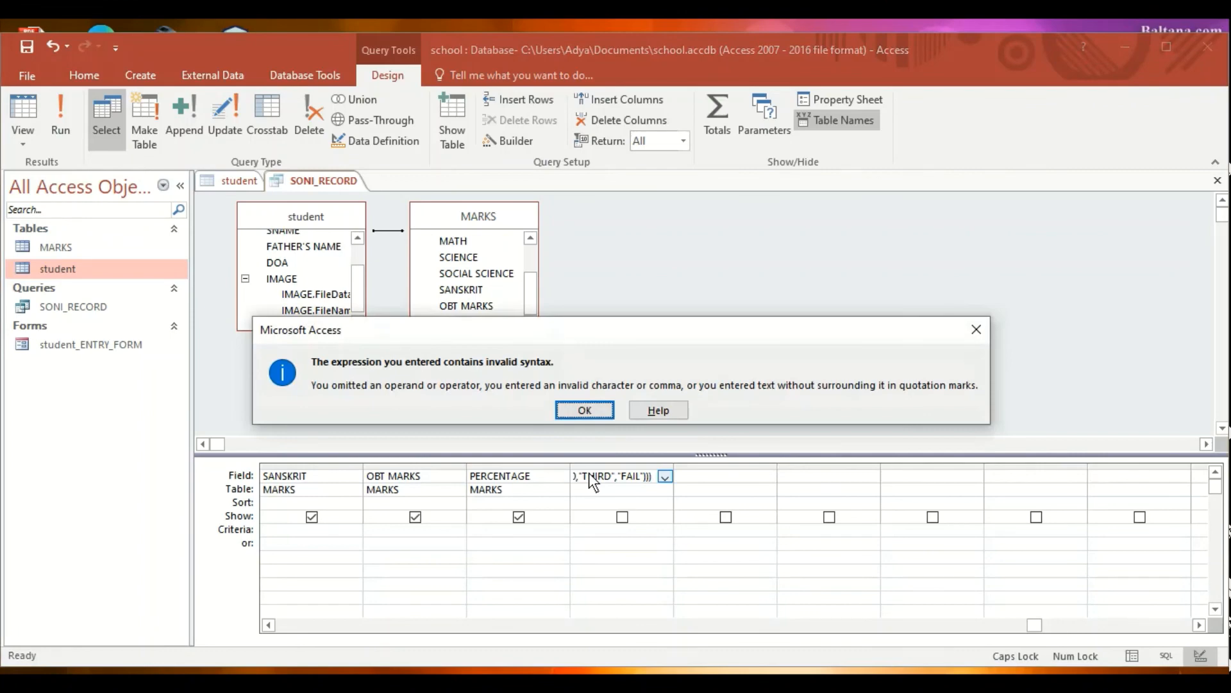
{"action": "key", "text": "Return"}
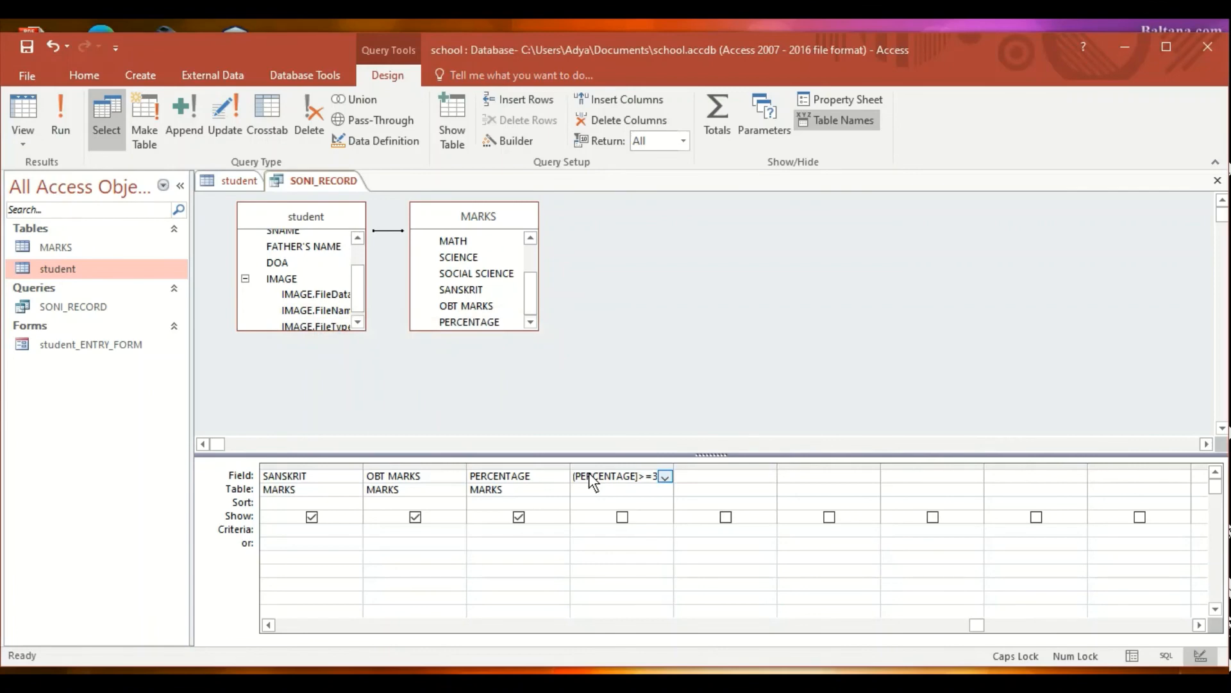
- Add the missing [ before PERCENTAGE in the third IIf and commit the RESULT expression
{"action": "key", "text": "Left"}
{"action": "key", "text": "Left"}
{"action": "key", "text": "Left"}
{"action": "key", "text": "Left"}
{"action": "key", "text": "Left"}
{"action": "key", "text": "Left"}
{"action": "key", "text": "Left"}
{"action": "key", "text": "Left"}
{"action": "key", "text": "Left"}
{"action": "key", "text": "Left"}
{"action": "key", "text": "BackSpace"}
{"action": "key", "text": "Left"}
{"action": "key", "text": "Left"}
{"action": "type", "text": "["}
{"action": "key", "text": "Right"}
{"action": "key", "text": "Right"}
{"action": "key", "text": "Right"}
{"action": "key", "text": "Right"}
{"action": "key", "text": "Right"}
{"action": "key", "text": "Right"}
{"action": "key", "text": "Right"}
{"action": "key", "text": "Tab"}
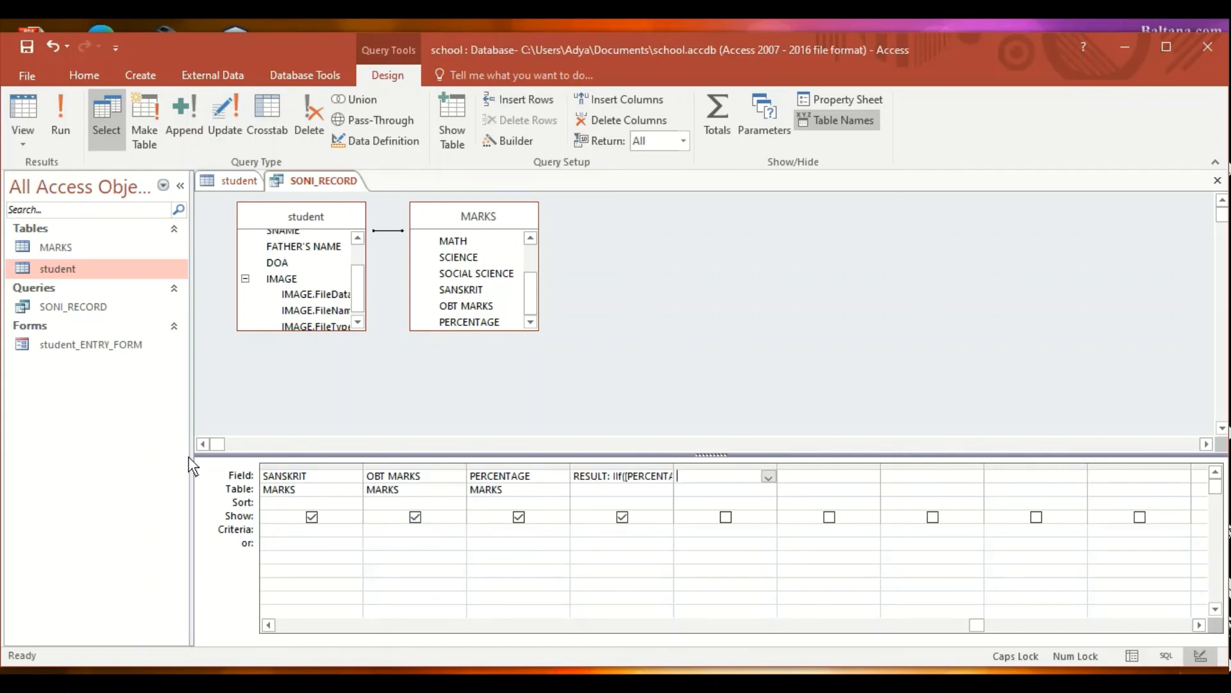
{"action": "left_click", "coordinate": [53, 127]}
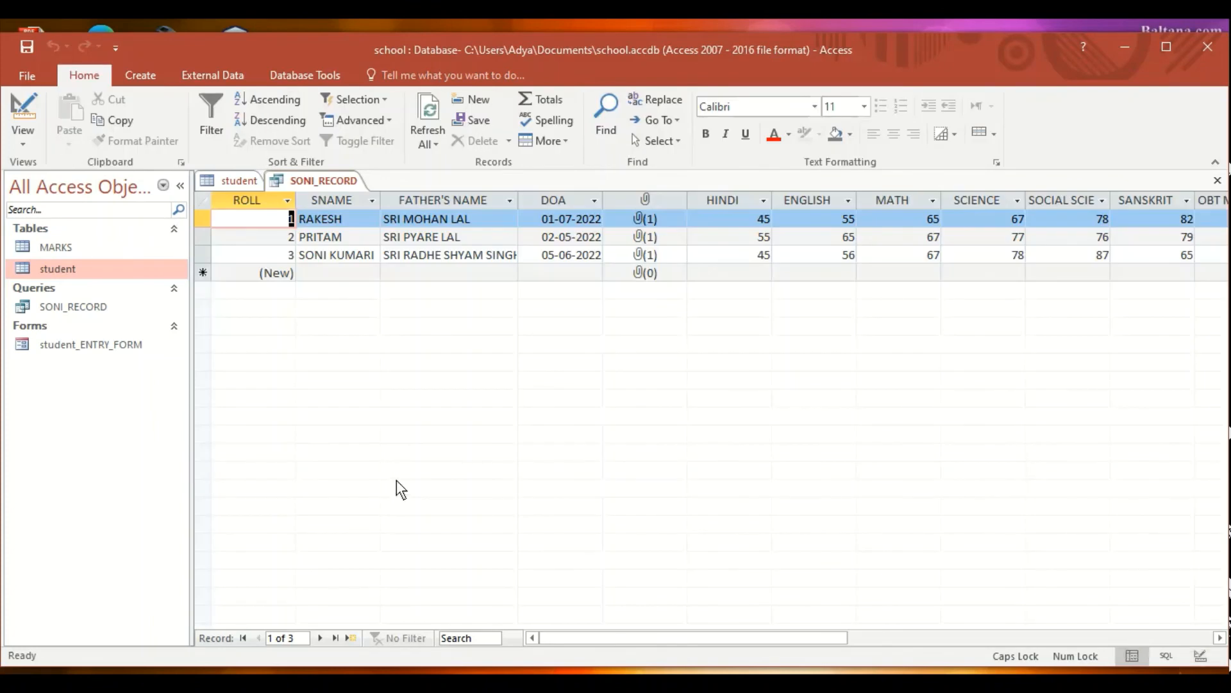
{"action": "left_click_drag", "start_coordinate": [719, 639], "coordinate": [810, 640]}
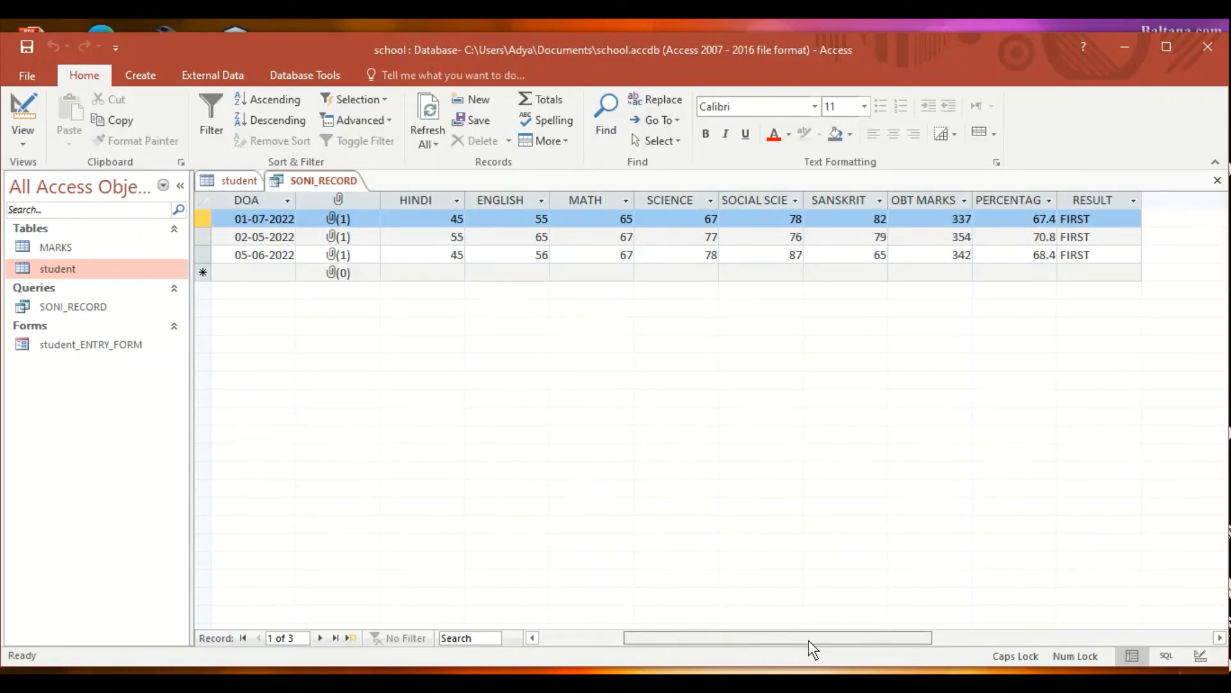
{"action": "left_click_drag", "start_coordinate": [809, 641], "coordinate": [528, 572]}
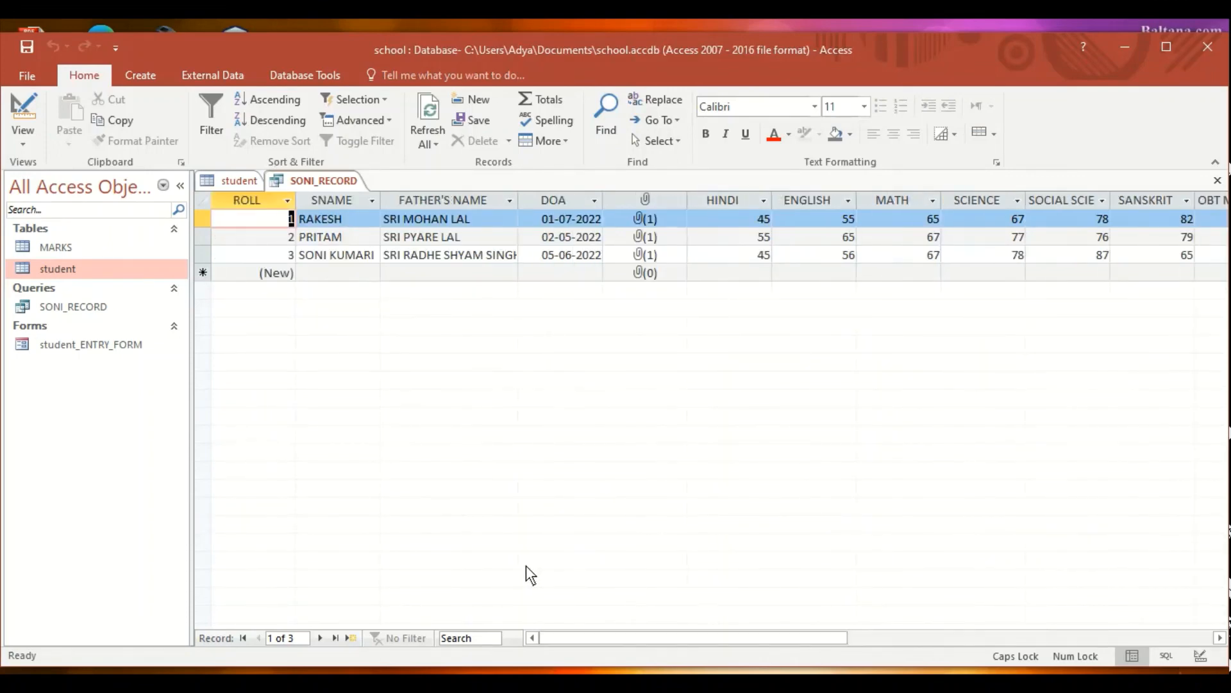
{"action": "left_click", "coordinate": [23, 105]}
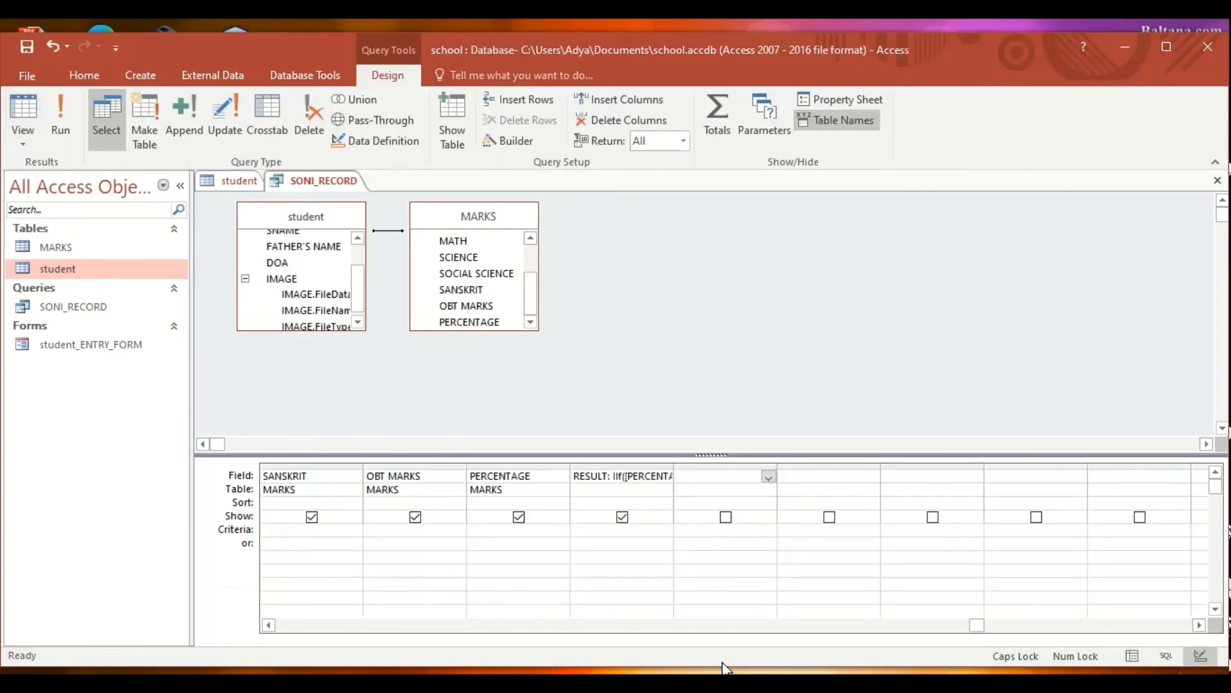
- Set ROLL criteria to 1 and run the query, showing 337 marks, 67.4 percent, RESULT FIRST
{"action": "left_click_drag", "start_coordinate": [988, 626], "coordinate": [286, 626]}
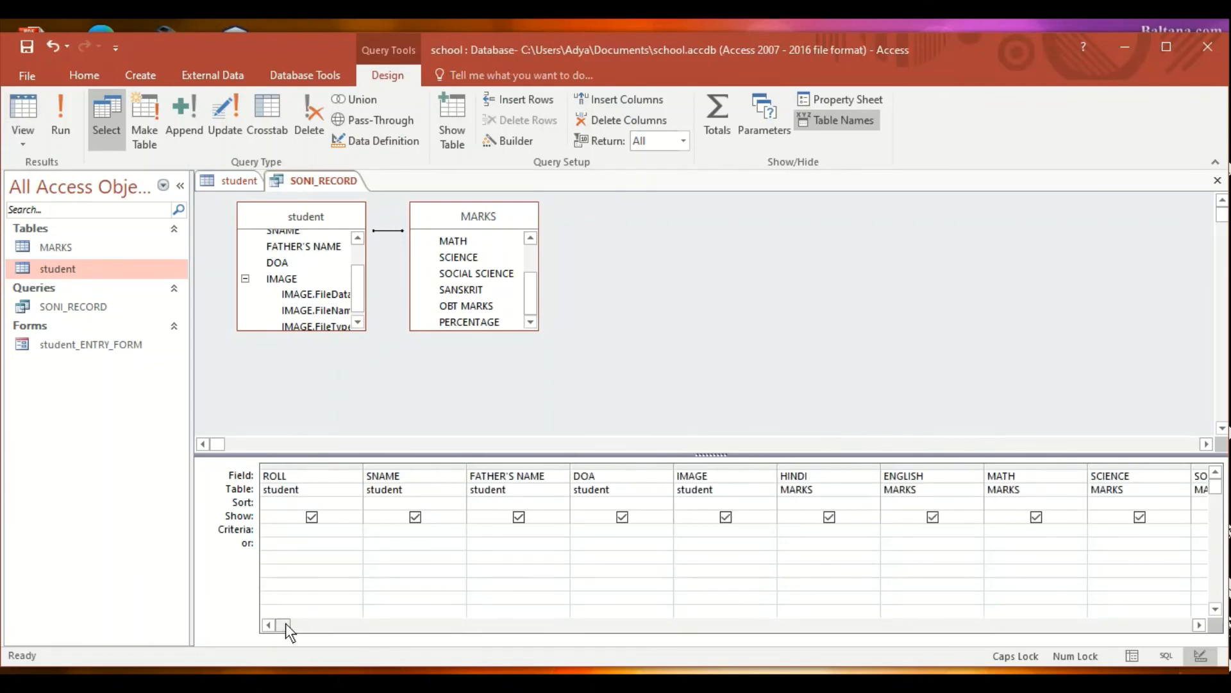
{"action": "left_click", "coordinate": [321, 531]}
{"action": "type", "text": "1"}
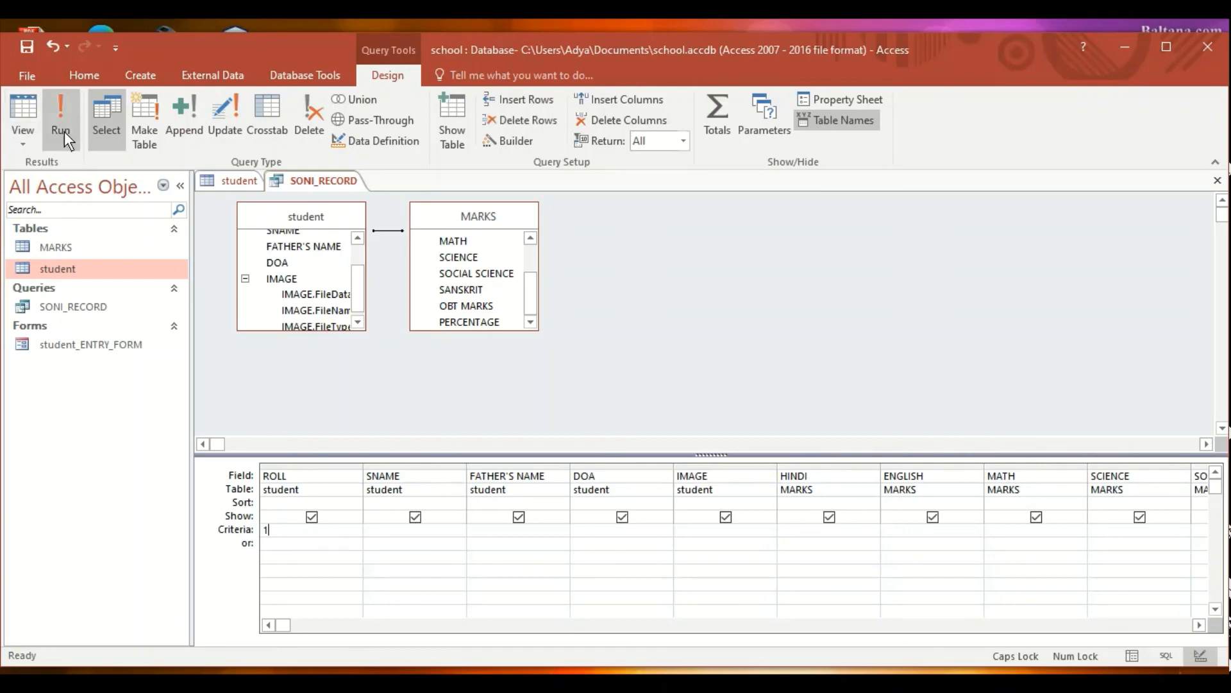
{"action": "left_click", "coordinate": [62, 122]}
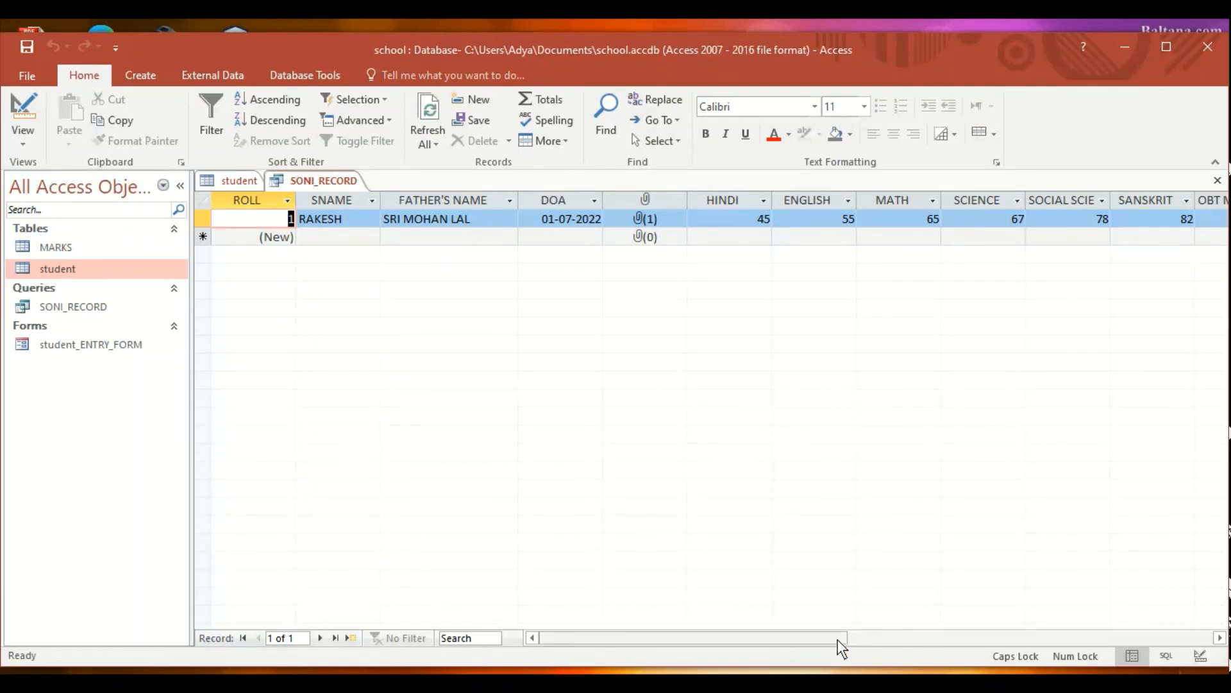
{"action": "mouse_move", "coordinate": [838, 639]}
{"action": "left_mouse_down"}
{"action": "mouse_move", "coordinate": [927, 639]}
{"action": "mouse_move", "coordinate": [830, 637]}
{"action": "left_mouse_up"}
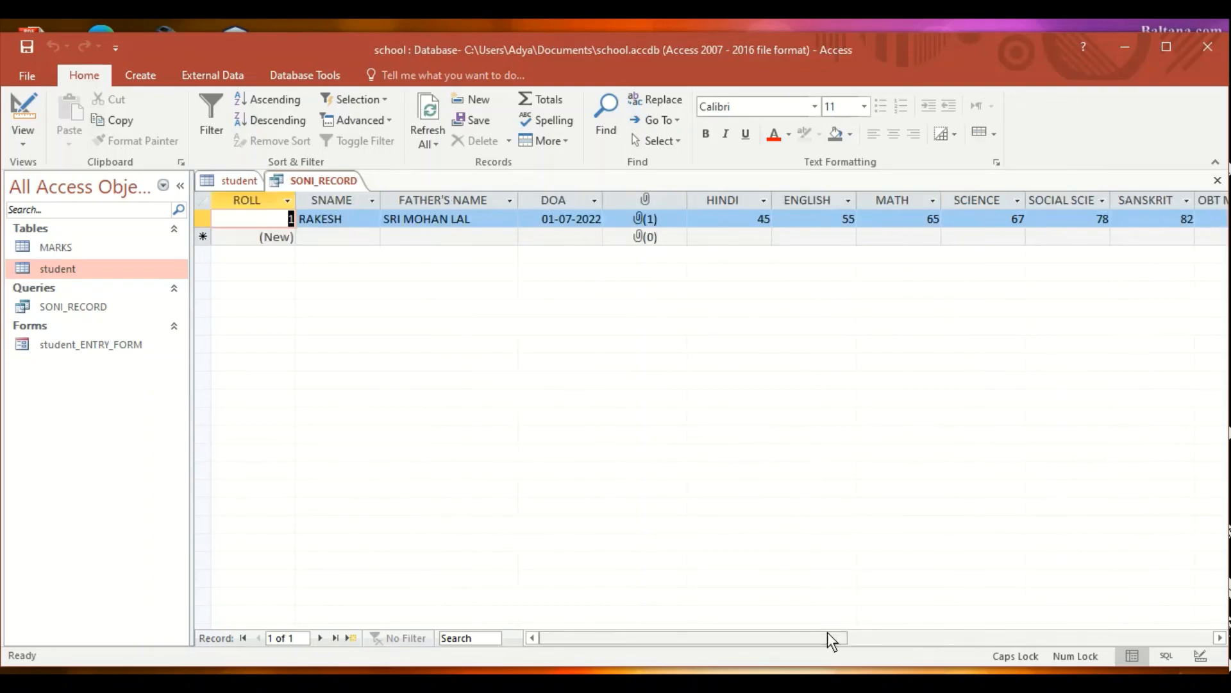